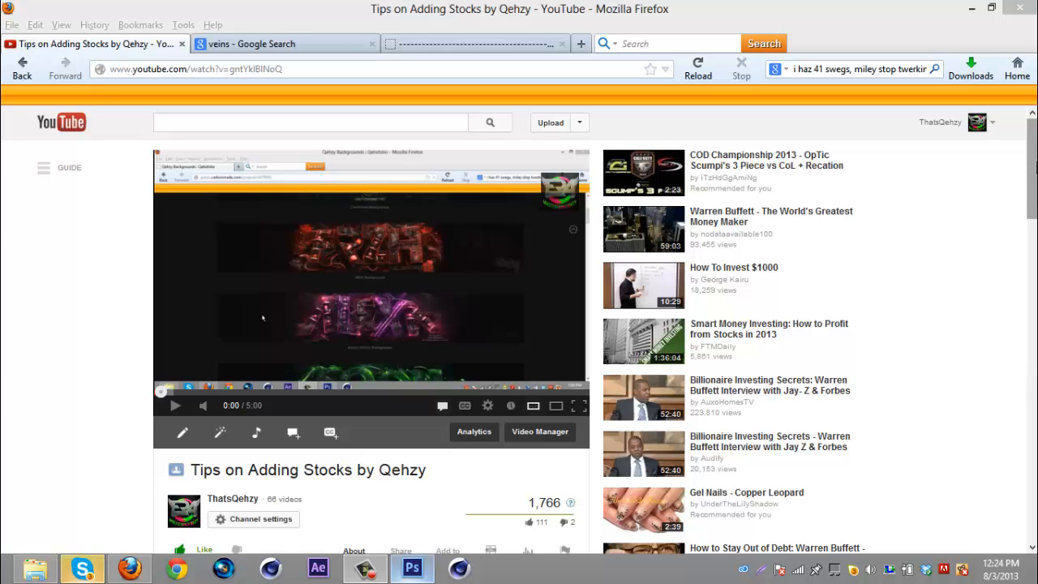
- Read the tutorial video's description on the YouTube page
{"action": "left_click_drag", "start_coordinate": [1032, 168], "coordinate": [1032, 248]}
{"action": "left_click", "coordinate": [358, 312]}
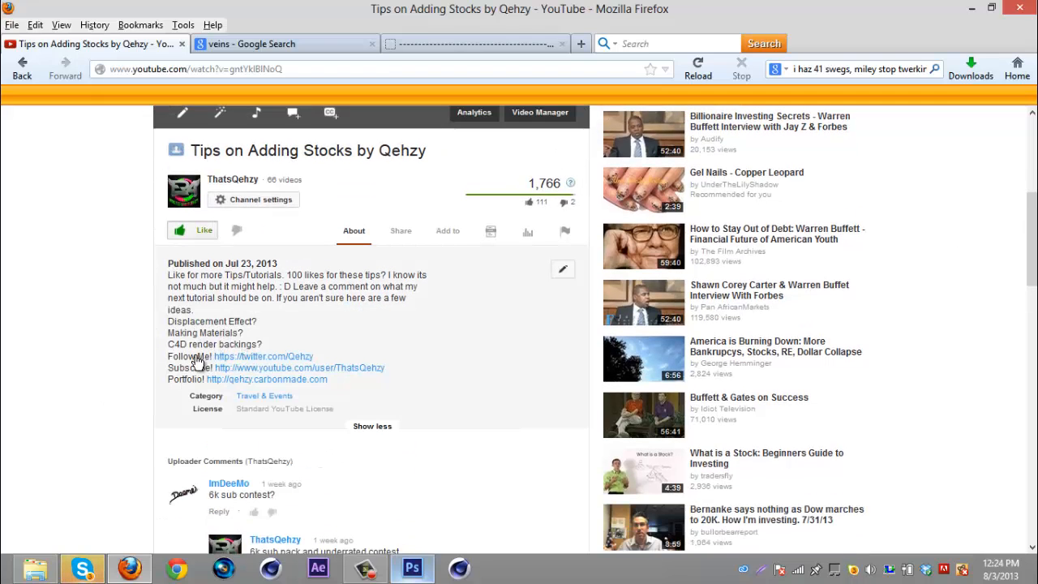
{"action": "scroll", "coordinate": [530, 308], "scroll_direction": "up", "scroll_amount": 3}
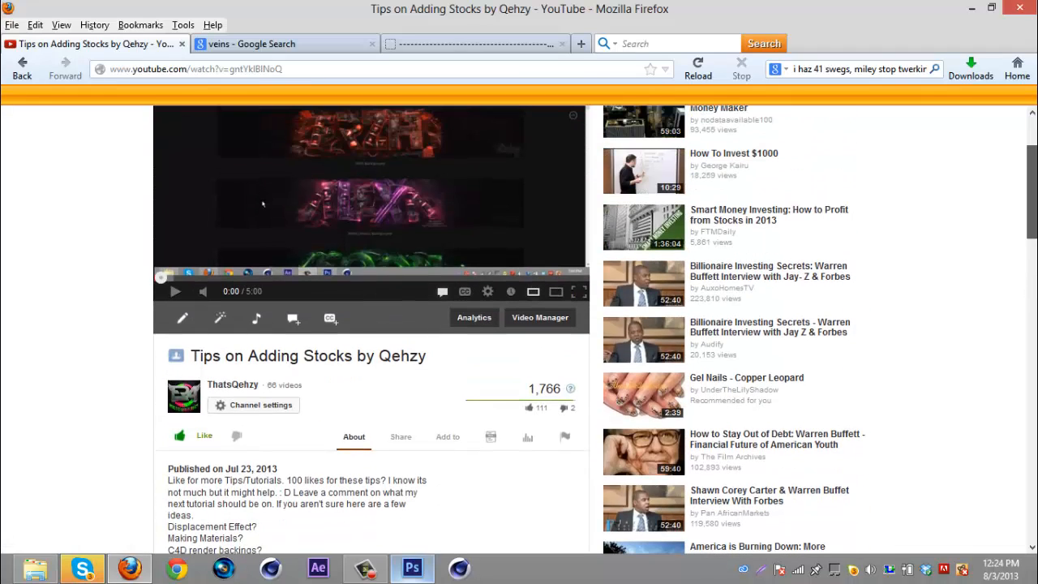
{"action": "scroll", "coordinate": [595, 330], "scroll_direction": "down", "scroll_amount": 1}
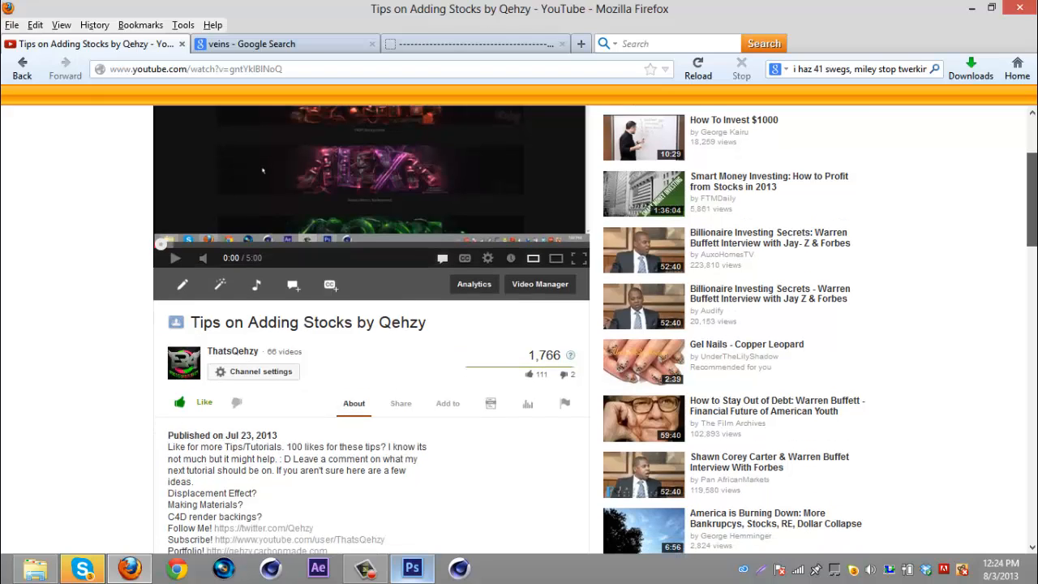
{"action": "scroll", "coordinate": [1030, 162], "scroll_direction": "up", "scroll_amount": 3}
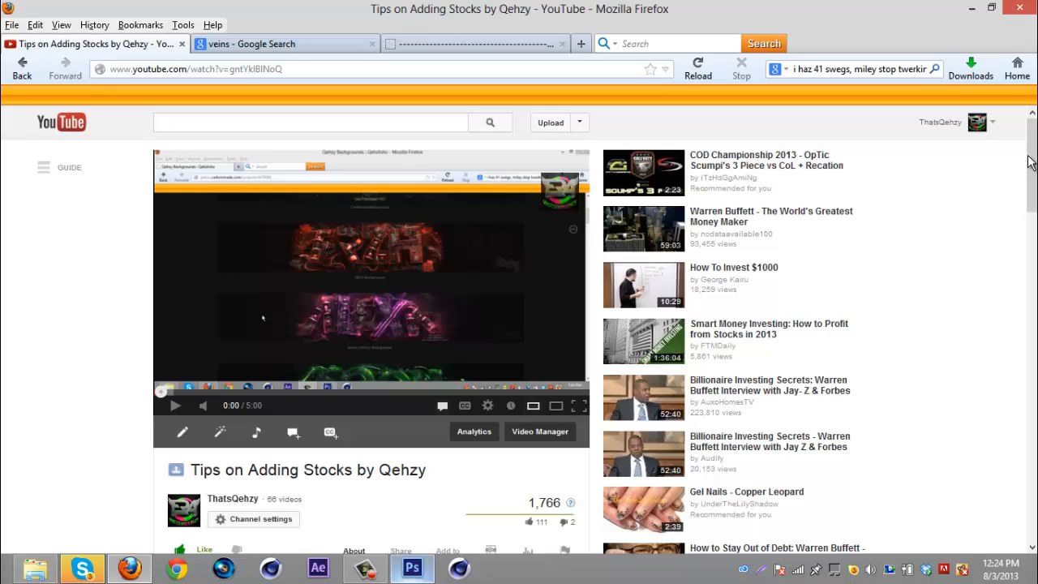
- Browse the example text banners in the portfolio tab
{"action": "left_click", "coordinate": [454, 51]}
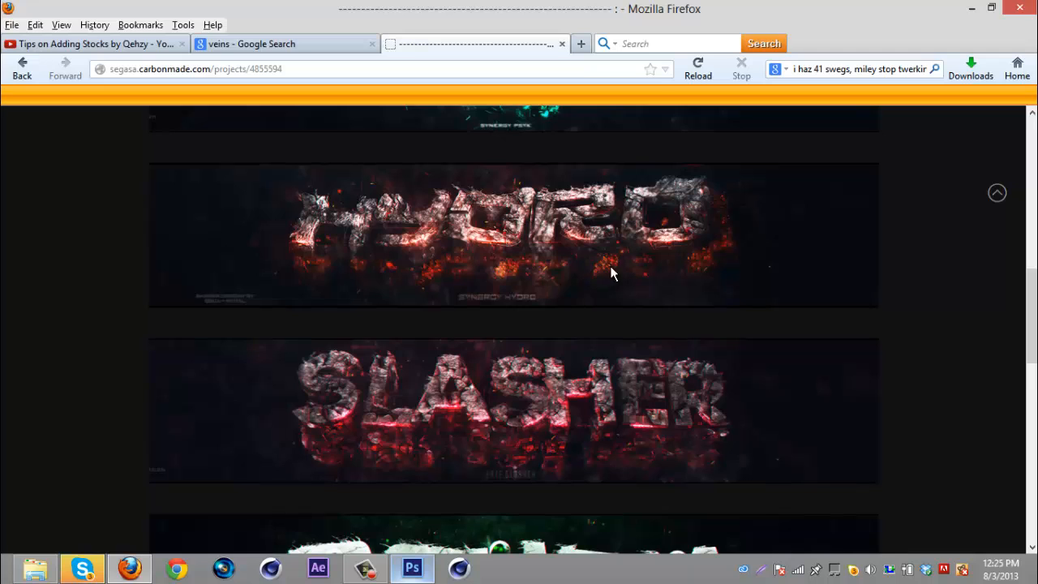
{"action": "scroll", "coordinate": [611, 346], "scroll_direction": "down", "scroll_amount": 3}
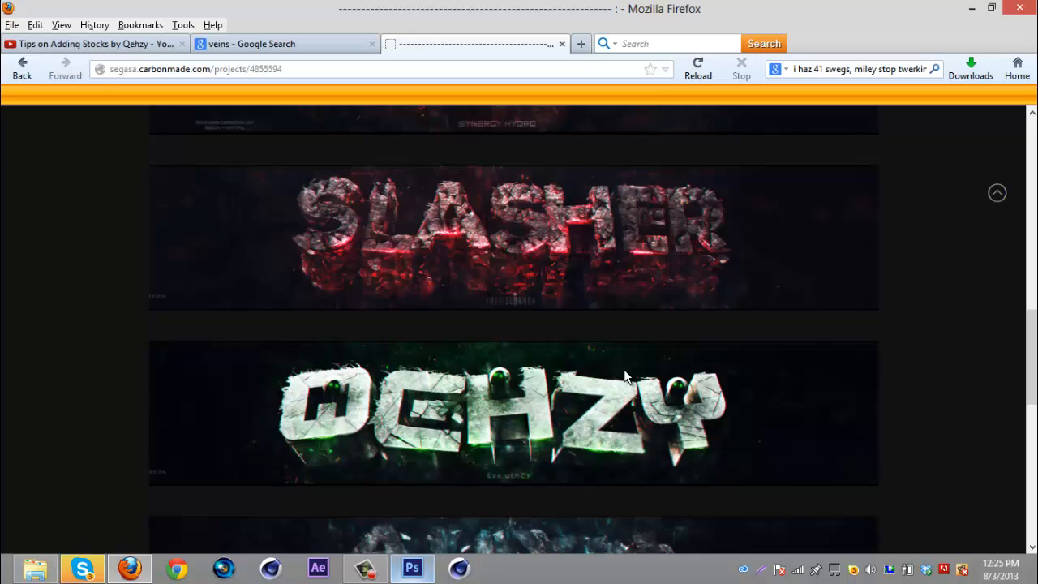
{"action": "scroll", "coordinate": [725, 346], "scroll_direction": "up", "scroll_amount": 2}
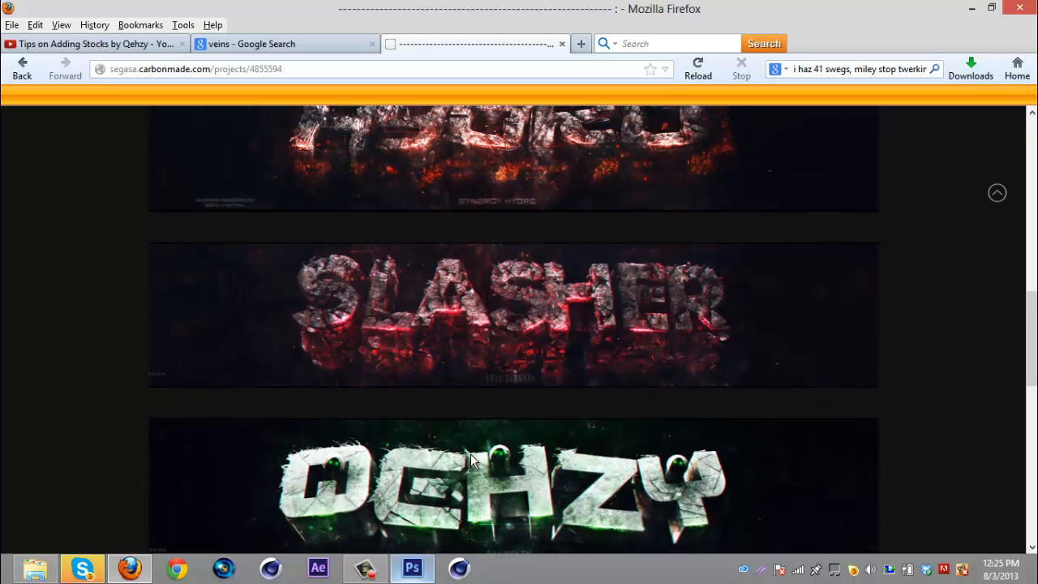
- Switch to Photoshop and check Layer 5 by toggling its visibility off and on
{"action": "left_click", "coordinate": [413, 567]}
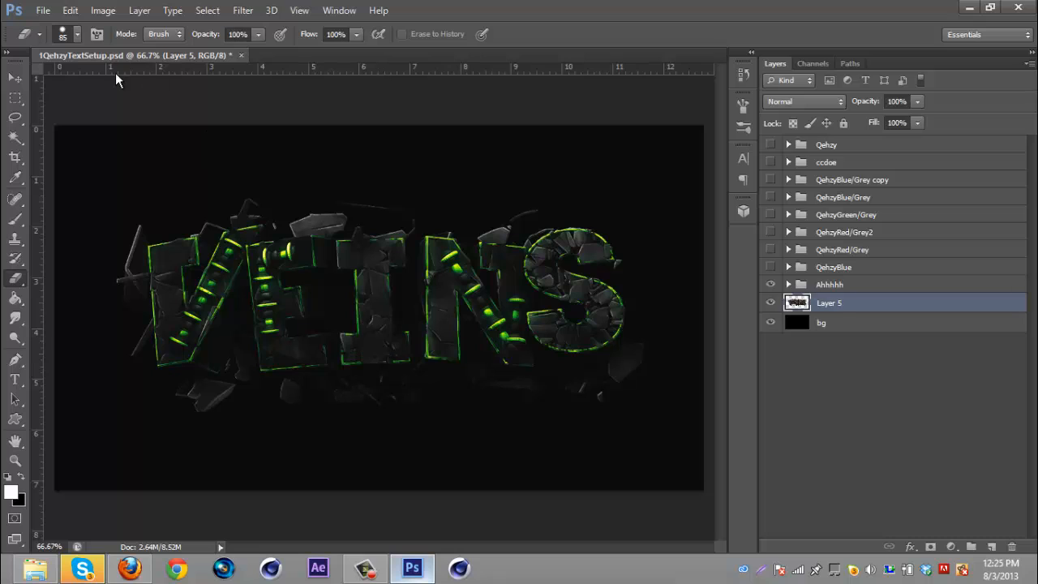
{"action": "left_click", "coordinate": [14, 79]}
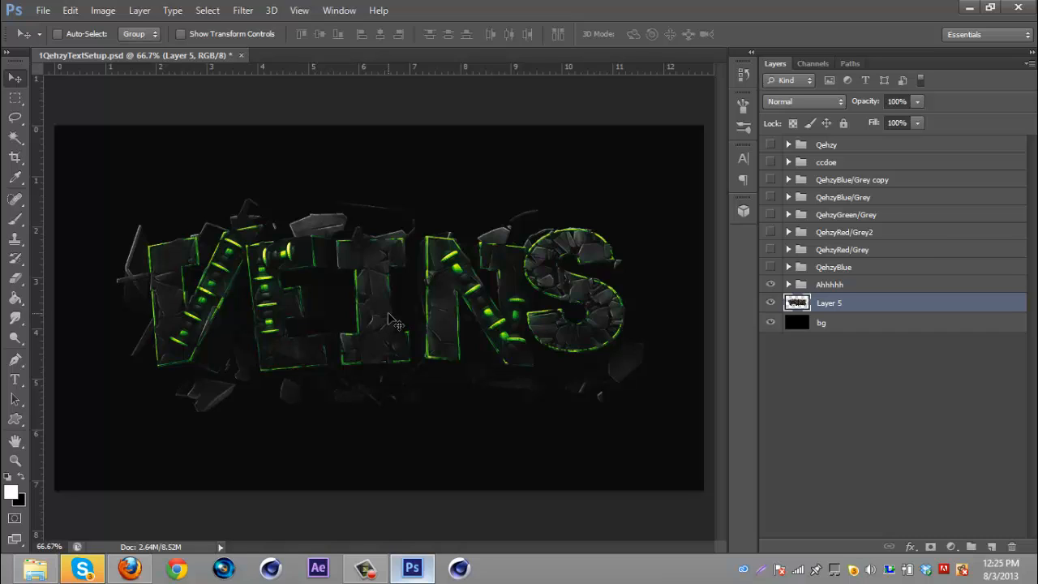
{"action": "left_click", "coordinate": [773, 302]}
{"action": "left_click", "coordinate": [772, 302]}
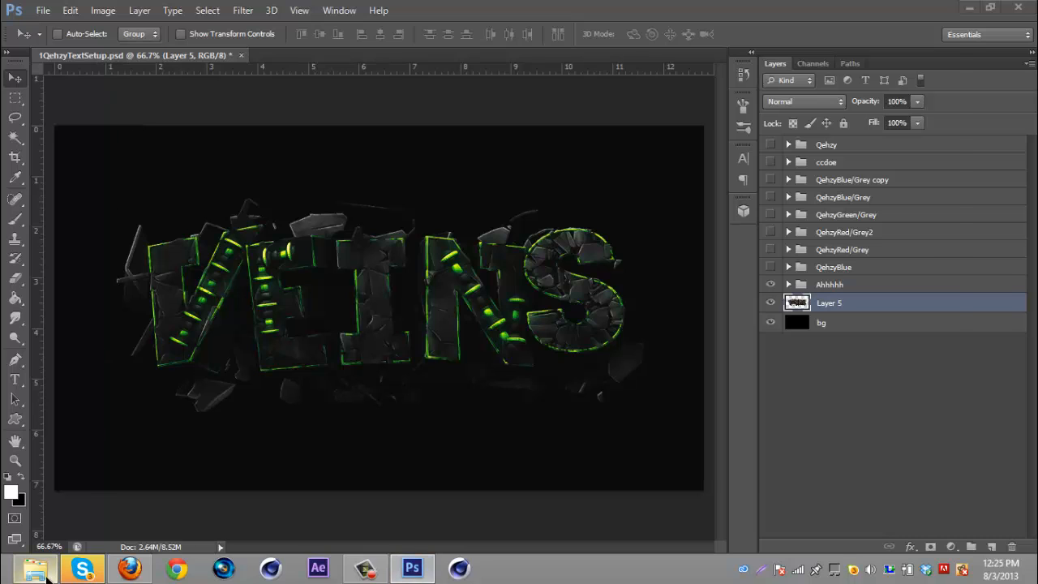
- Open the Displacement Effect folder to view the displacement map files
{"action": "left_click", "coordinate": [34, 567]}
{"action": "left_click", "coordinate": [567, 154]}
{"action": "left_click", "coordinate": [644, 154]}
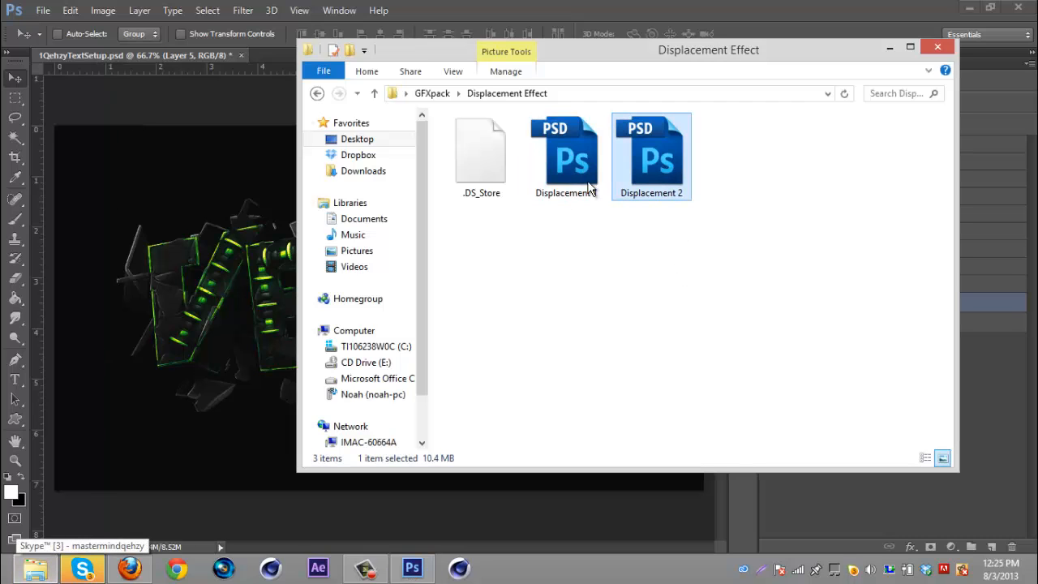
{"action": "left_click", "coordinate": [620, 8]}
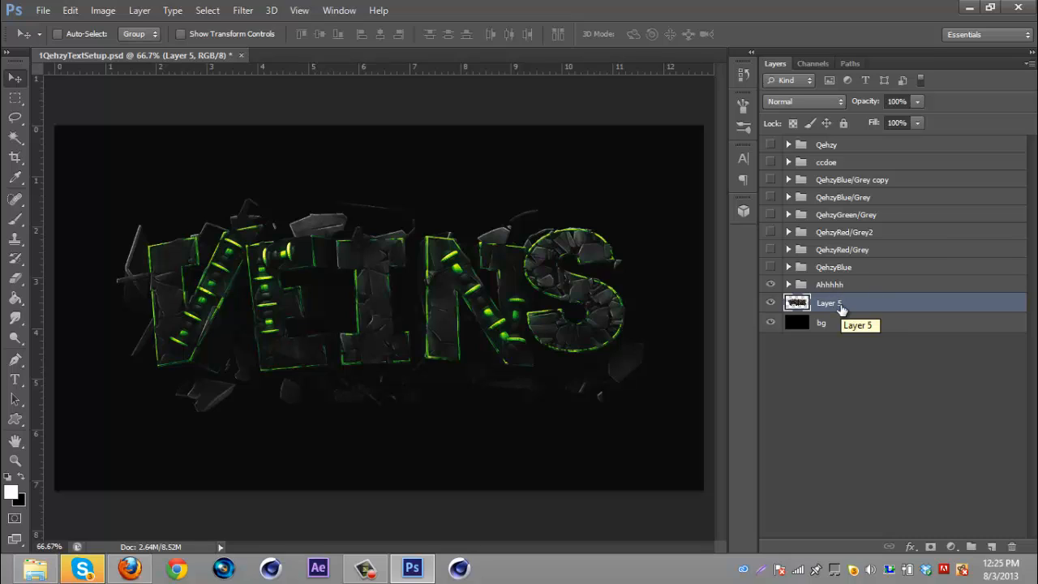
- Duplicate Layer 5 and apply a Displace filter at scale 10 by 10 using the Displacement 2 map
{"action": "key", "text": "ctrl+j"}
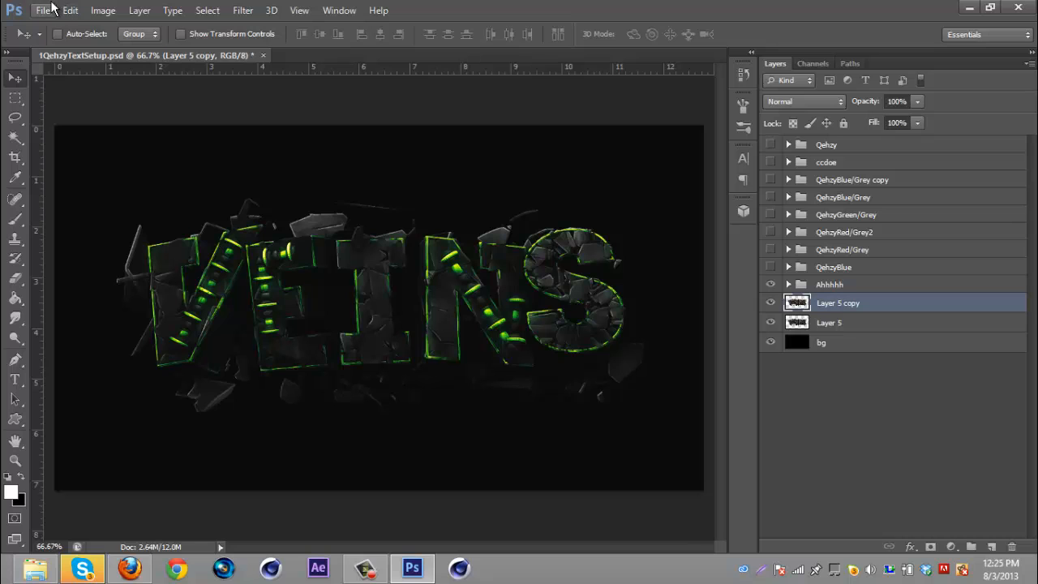
{"action": "left_click", "coordinate": [242, 9]}
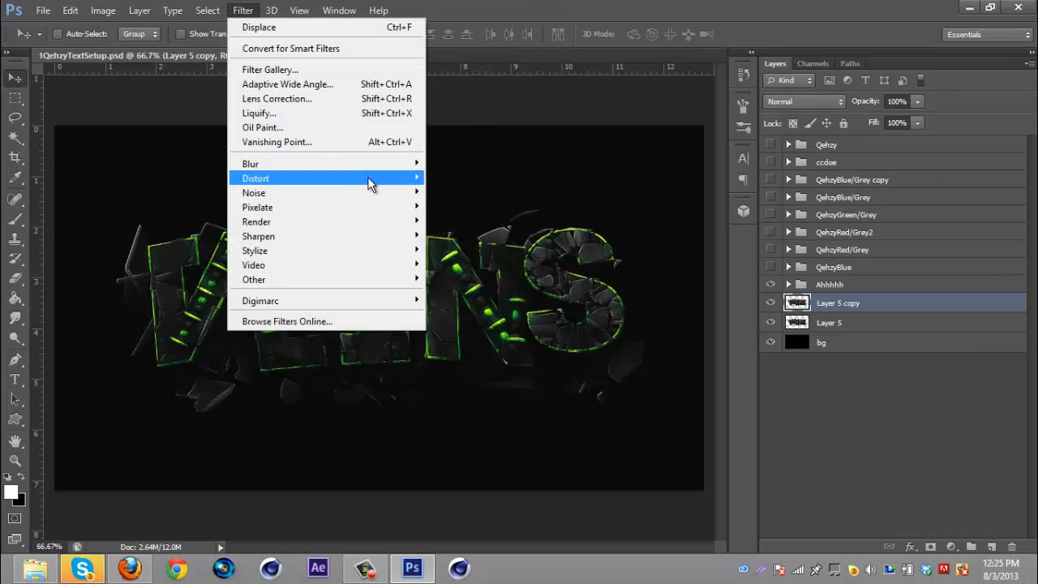
{"action": "mouse_move", "coordinate": [369, 179]}
{"action": "left_click", "coordinate": [466, 177]}
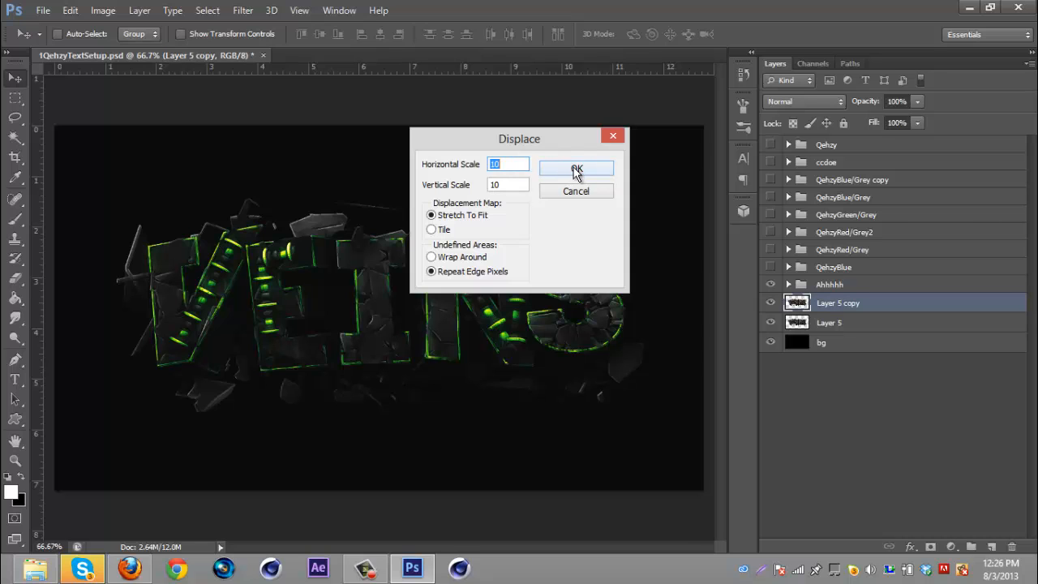
{"action": "left_click", "coordinate": [575, 169]}
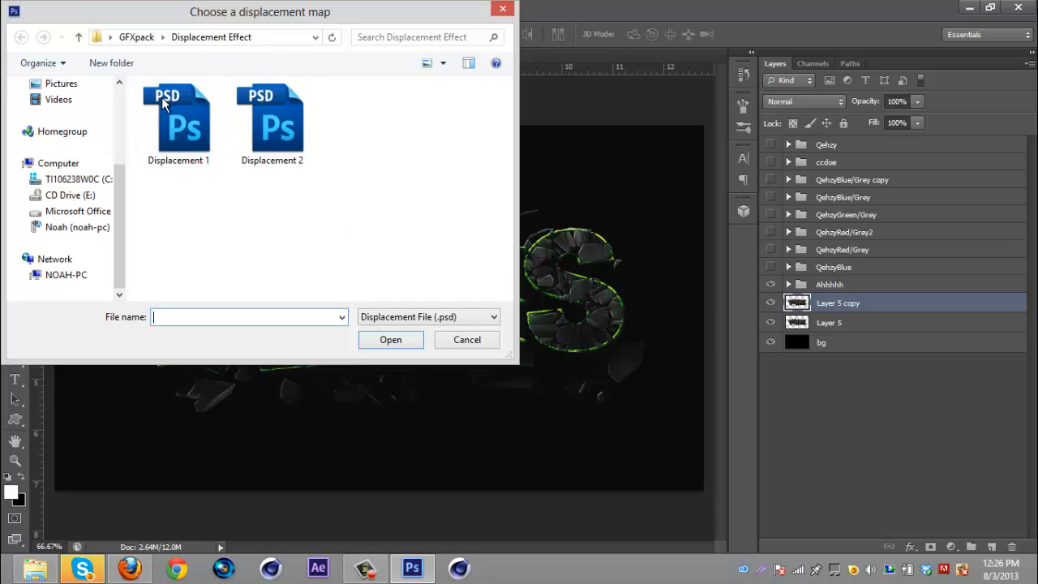
{"action": "left_click", "coordinate": [181, 128]}
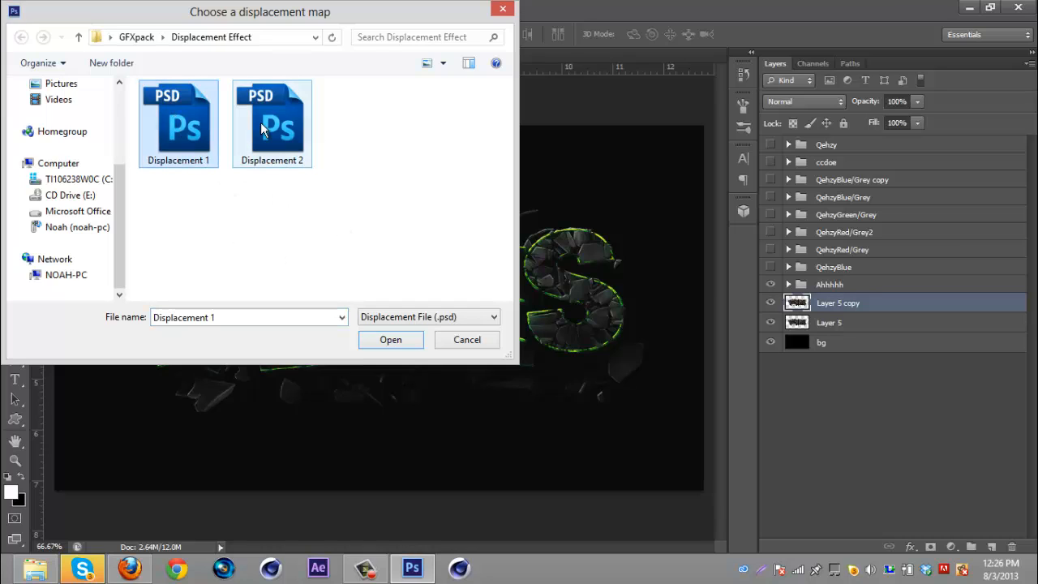
{"action": "left_click", "coordinate": [264, 125]}
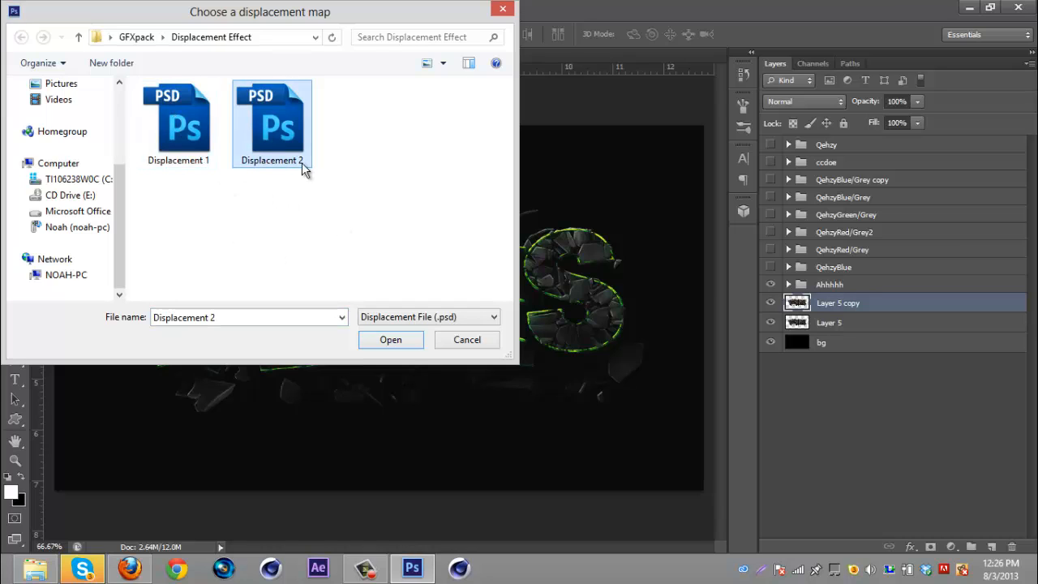
{"action": "left_click", "coordinate": [399, 341]}
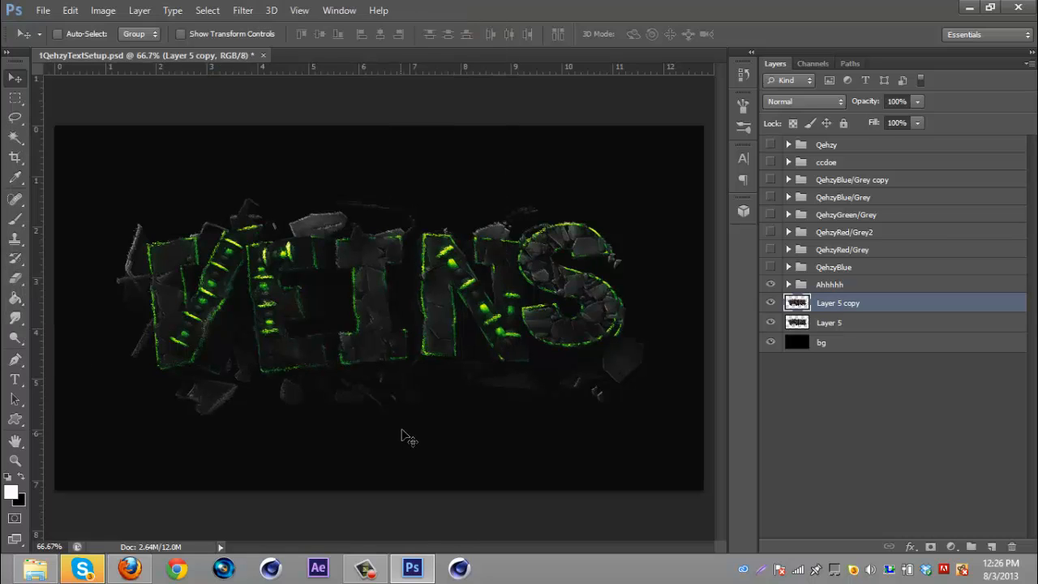
- Apply Displace again at scale 10 by 10 with the Displacement 1 map and nudge the layer slightly left
{"action": "left_click", "coordinate": [243, 10]}
{"action": "mouse_move", "coordinate": [374, 178]}
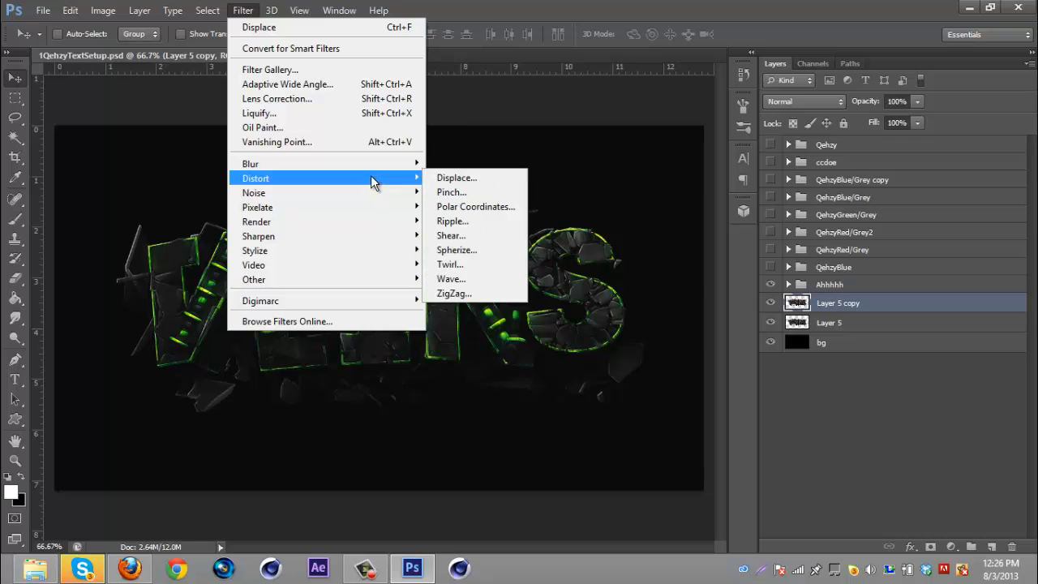
{"action": "left_click", "coordinate": [458, 176]}
{"action": "left_click", "coordinate": [571, 170]}
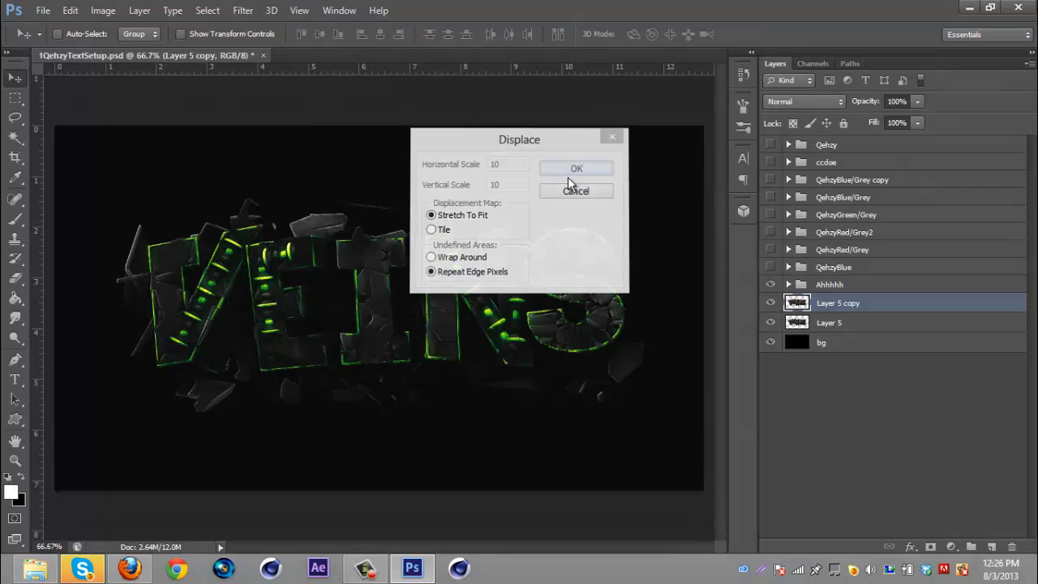
{"action": "left_click", "coordinate": [187, 141]}
{"action": "left_click", "coordinate": [390, 339]}
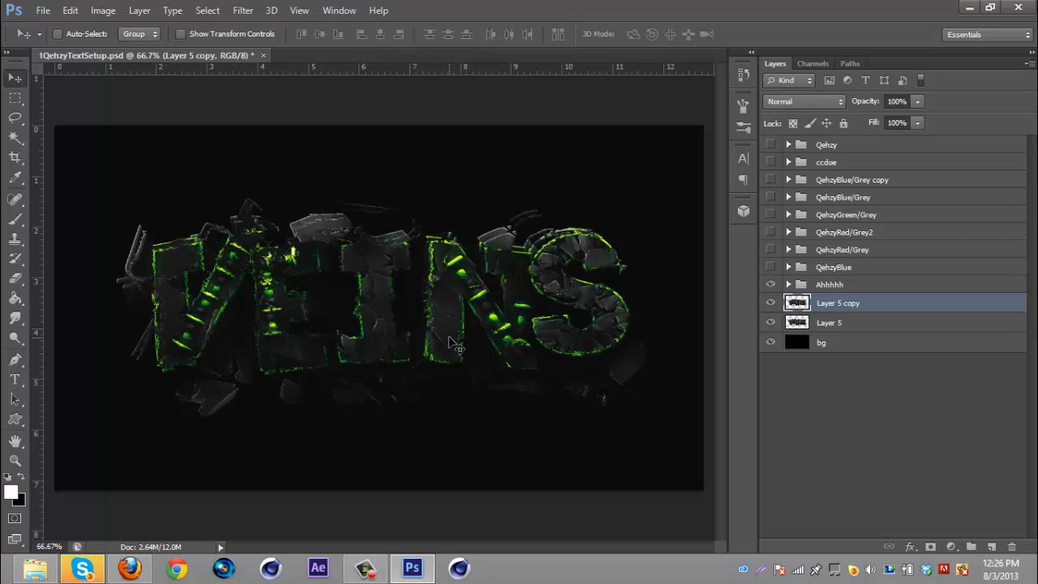
{"action": "mouse_move", "coordinate": [458, 345]}
{"action": "left_mouse_down"}
{"action": "mouse_move", "coordinate": [477, 372]}
{"action": "mouse_move", "coordinate": [445, 376]}
{"action": "mouse_move", "coordinate": [433, 358]}
{"action": "mouse_move", "coordinate": [445, 342]}
{"action": "left_mouse_up"}
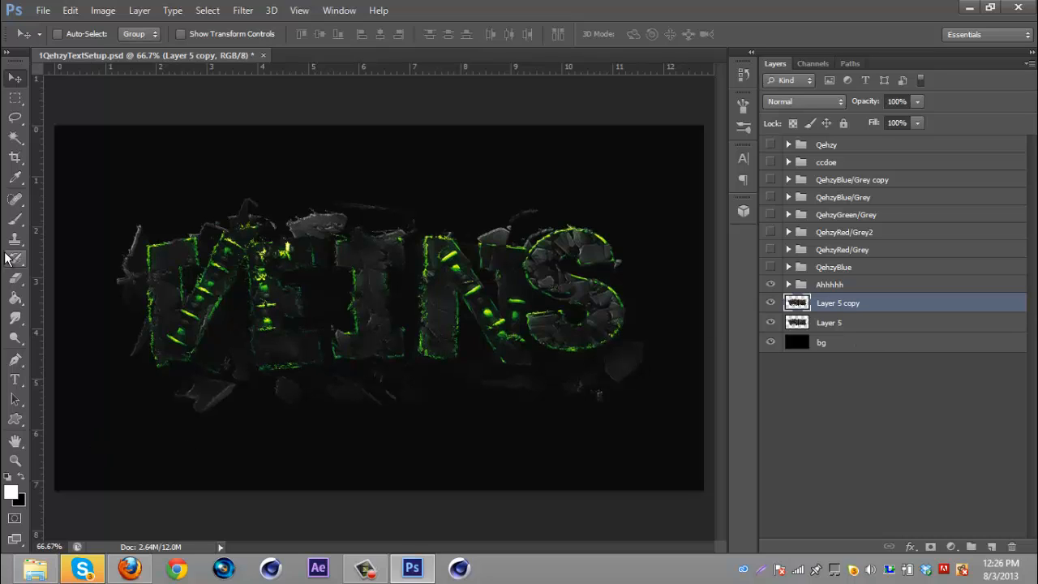
- Hide Layer 5 and erase the displaced copy around the V's left side with a 40 px Eraser
{"action": "left_click", "coordinate": [14, 278]}
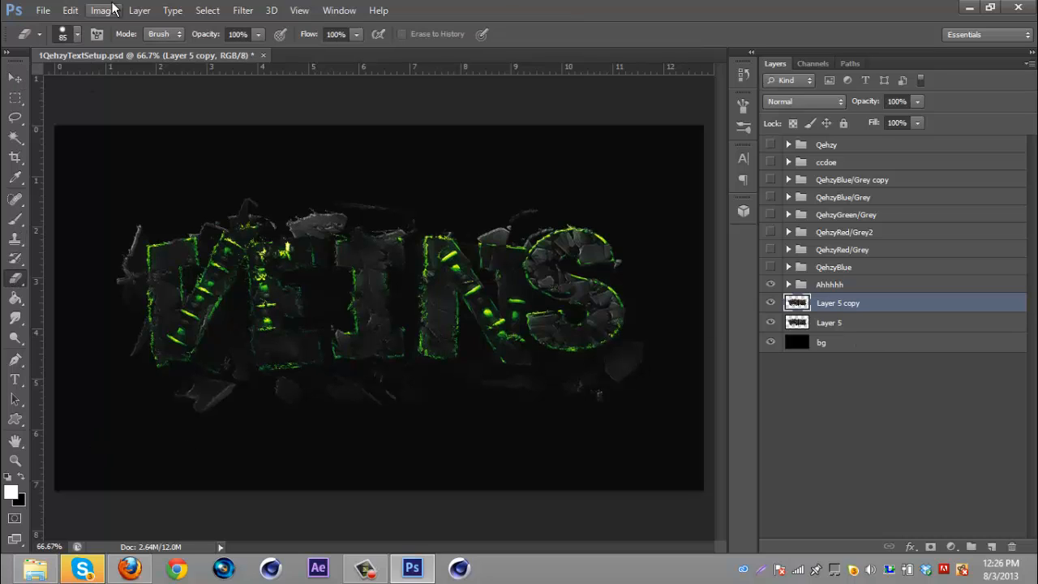
{"action": "left_click", "coordinate": [78, 35]}
{"action": "key", "text": "Return"}
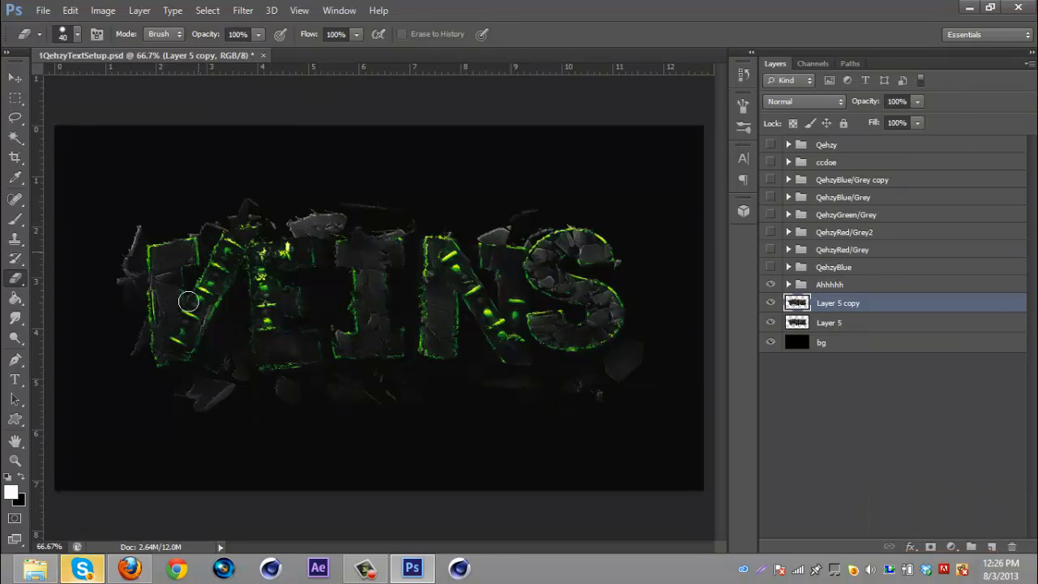
{"action": "left_click", "coordinate": [771, 323]}
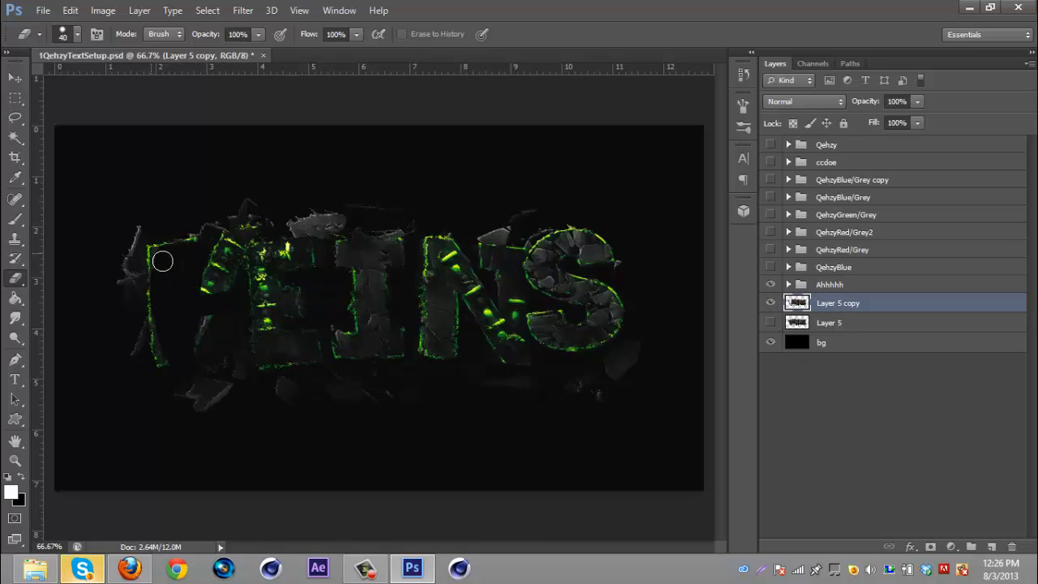
{"action": "mouse_move", "coordinate": [161, 256]}
{"action": "left_mouse_down"}
{"action": "mouse_move", "coordinate": [141, 228]}
{"action": "mouse_move", "coordinate": [132, 293]}
{"action": "left_mouse_up"}
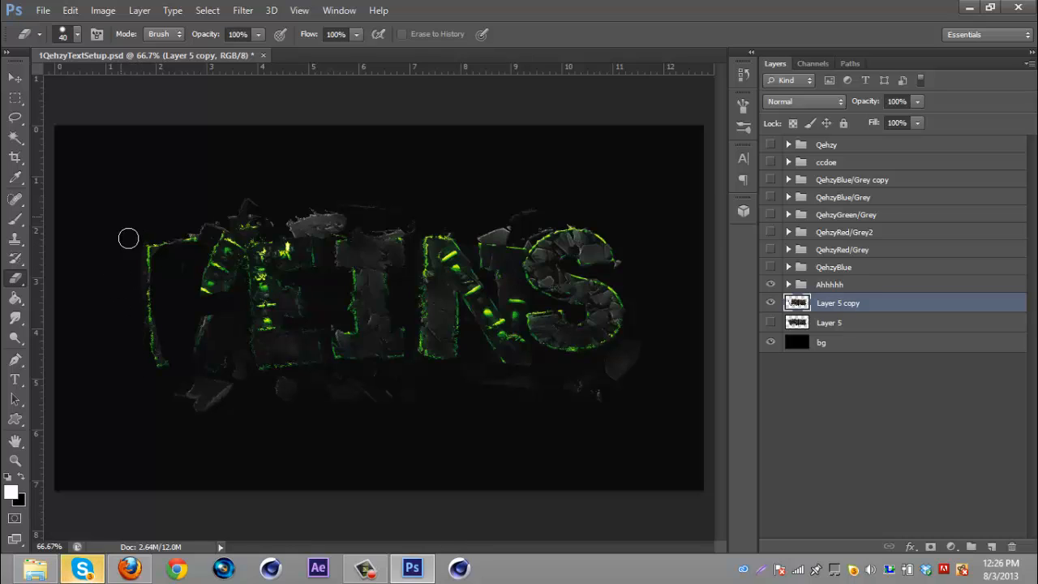
- Enlarge the eraser to 96 px and erase most of the displaced copy, keeping only the V's left edge
{"action": "left_click", "coordinate": [78, 34]}
{"action": "left_click_drag", "start_coordinate": [83, 82], "coordinate": [95, 82]}
{"action": "left_click", "coordinate": [687, 3]}
{"action": "mouse_move", "coordinate": [218, 408]}
{"action": "left_mouse_down"}
{"action": "mouse_move", "coordinate": [199, 422]}
{"action": "mouse_move", "coordinate": [216, 311]}
{"action": "mouse_move", "coordinate": [248, 234]}
{"action": "mouse_move", "coordinate": [240, 256]}
{"action": "mouse_move", "coordinate": [210, 219]}
{"action": "mouse_move", "coordinate": [294, 387]}
{"action": "mouse_move", "coordinate": [254, 306]}
{"action": "mouse_move", "coordinate": [341, 173]}
{"action": "mouse_move", "coordinate": [362, 461]}
{"action": "mouse_move", "coordinate": [429, 70]}
{"action": "mouse_move", "coordinate": [384, 391]}
{"action": "mouse_move", "coordinate": [484, 178]}
{"action": "mouse_move", "coordinate": [534, 402]}
{"action": "mouse_move", "coordinate": [505, 158]}
{"action": "mouse_move", "coordinate": [644, 371]}
{"action": "mouse_move", "coordinate": [611, 375]}
{"action": "mouse_move", "coordinate": [587, 238]}
{"action": "left_mouse_up"}
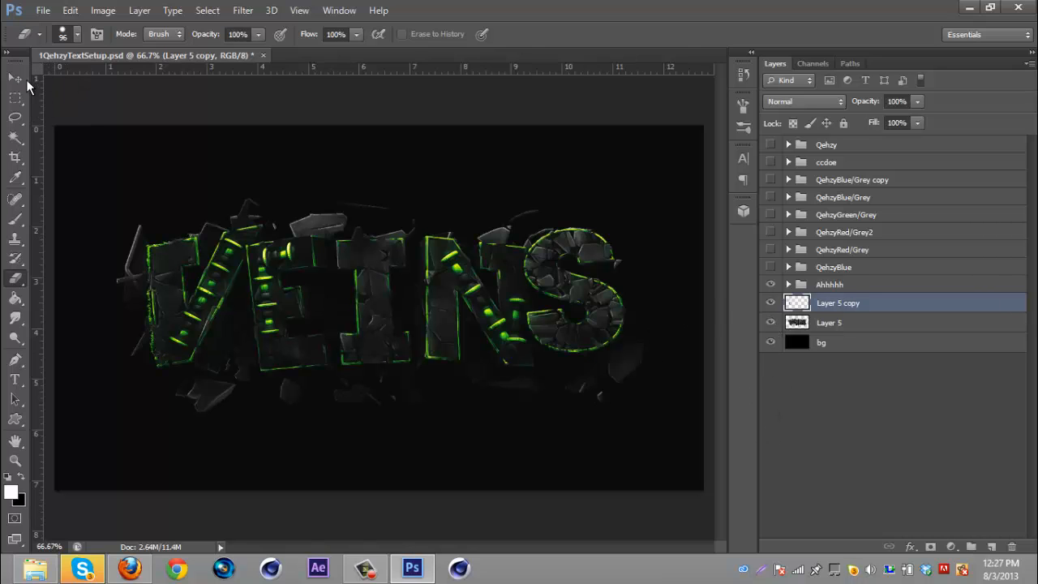
- Hide the erased copy, duplicate Layer 5 into a new copy, and hide the original Layer 5
{"action": "left_click", "coordinate": [14, 77]}
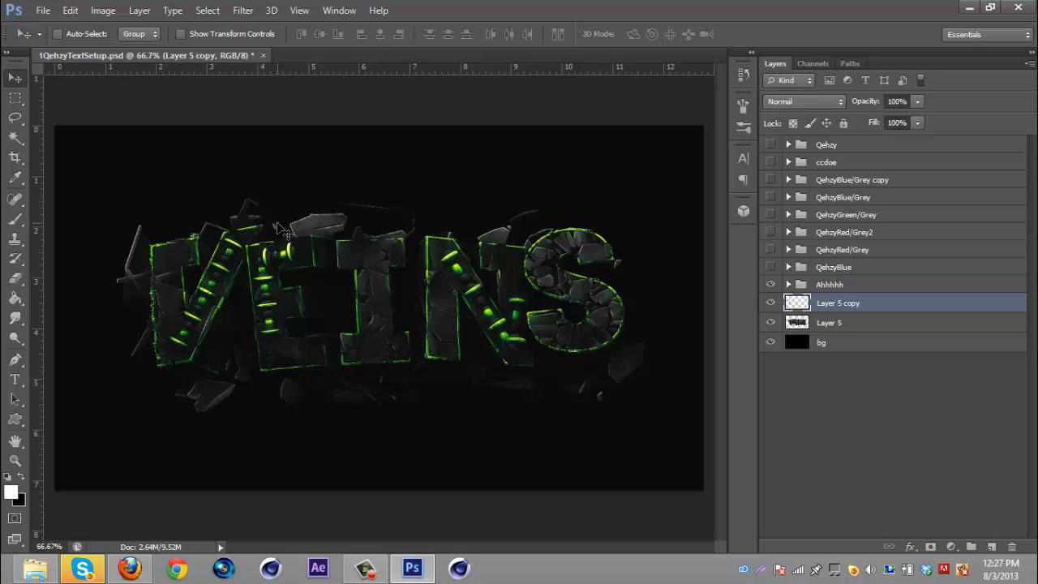
{"action": "left_click", "coordinate": [770, 302]}
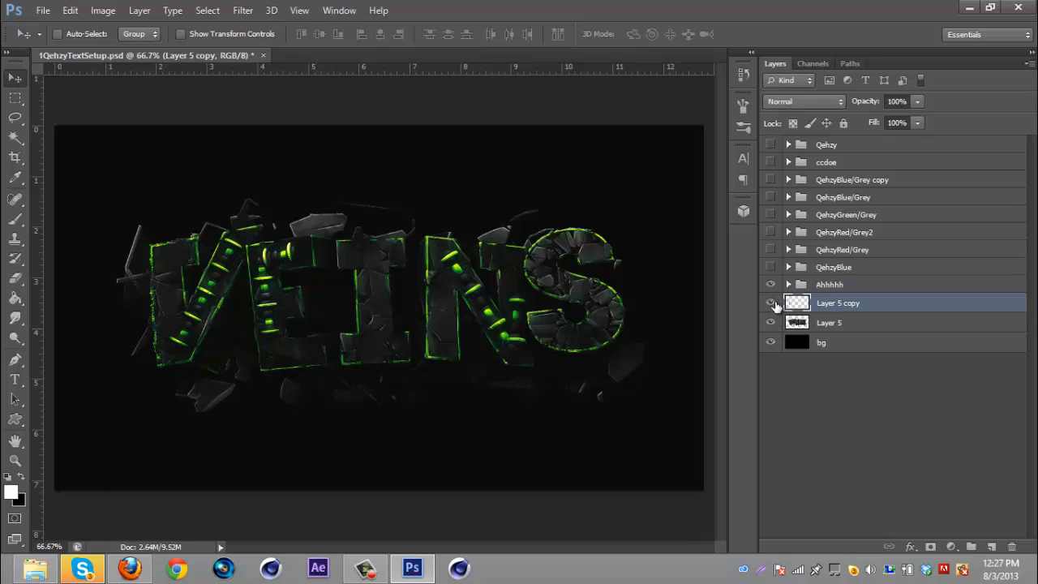
{"action": "left_click", "coordinate": [856, 329]}
{"action": "key", "text": "ctrl+j"}
{"action": "left_click", "coordinate": [770, 343]}
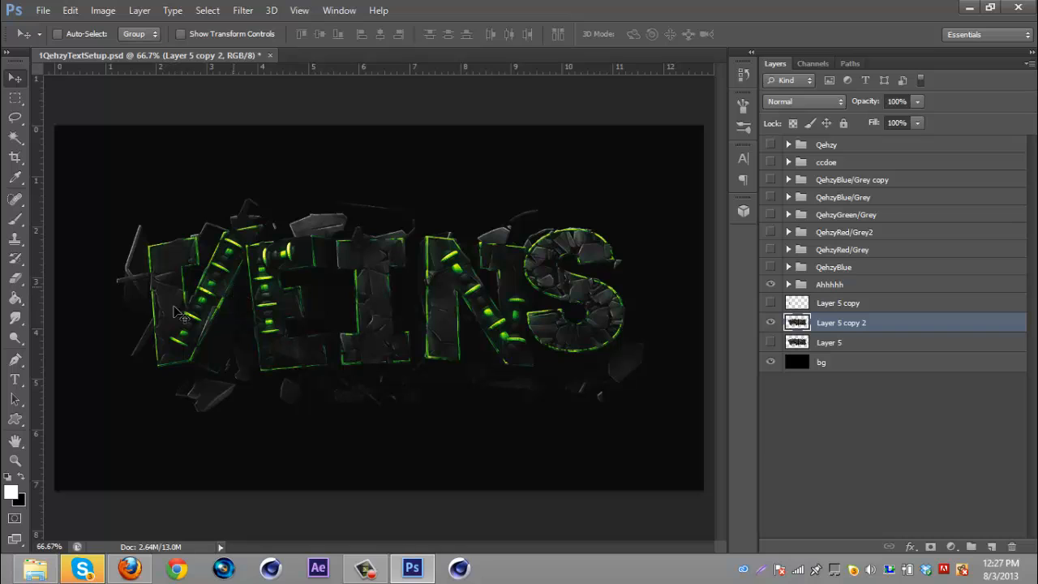
- Erase everything on Layer 5 copy 2 except the letter E
{"action": "left_click", "coordinate": [14, 279]}
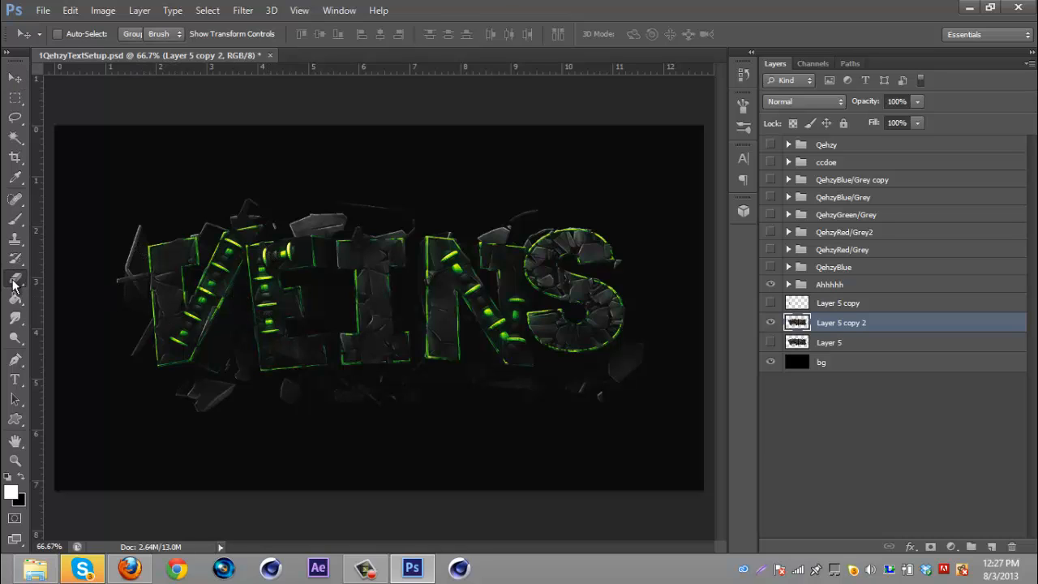
{"action": "mouse_move", "coordinate": [127, 235]}
{"action": "left_mouse_down"}
{"action": "mouse_move", "coordinate": [144, 338]}
{"action": "mouse_move", "coordinate": [122, 190]}
{"action": "mouse_move", "coordinate": [177, 436]}
{"action": "mouse_move", "coordinate": [172, 243]}
{"action": "mouse_move", "coordinate": [212, 413]}
{"action": "mouse_move", "coordinate": [186, 224]}
{"action": "mouse_move", "coordinate": [225, 385]}
{"action": "mouse_move", "coordinate": [223, 217]}
{"action": "mouse_move", "coordinate": [304, 208]}
{"action": "mouse_move", "coordinate": [232, 222]}
{"action": "mouse_move", "coordinate": [216, 282]}
{"action": "left_mouse_up"}
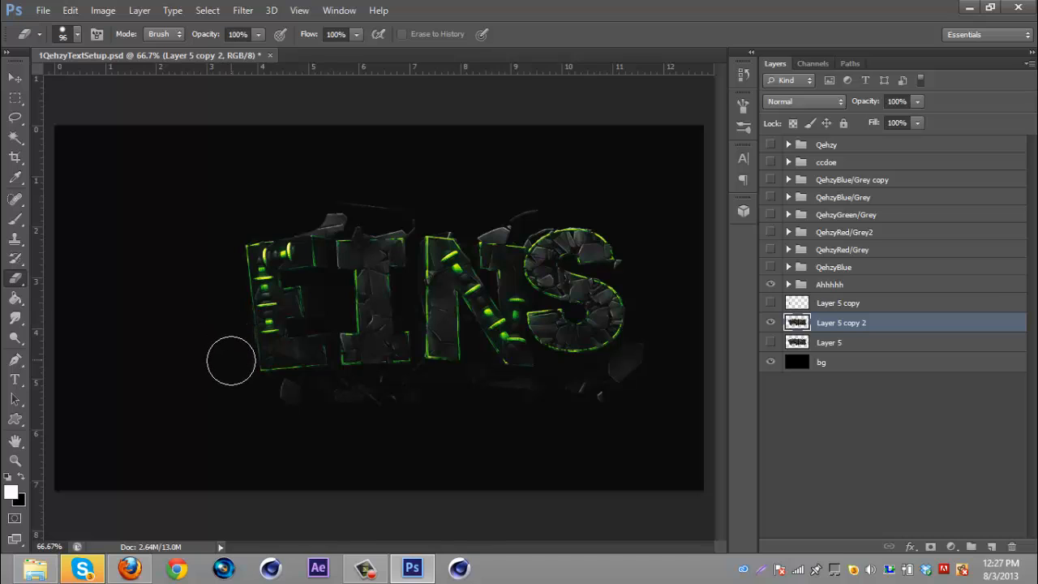
{"action": "mouse_move", "coordinate": [260, 414]}
{"action": "left_mouse_down"}
{"action": "mouse_move", "coordinate": [645, 371]}
{"action": "mouse_move", "coordinate": [612, 423]}
{"action": "mouse_move", "coordinate": [608, 273]}
{"action": "mouse_move", "coordinate": [579, 233]}
{"action": "mouse_move", "coordinate": [650, 426]}
{"action": "mouse_move", "coordinate": [584, 240]}
{"action": "mouse_move", "coordinate": [527, 213]}
{"action": "mouse_move", "coordinate": [513, 223]}
{"action": "mouse_move", "coordinate": [579, 397]}
{"action": "mouse_move", "coordinate": [508, 232]}
{"action": "mouse_move", "coordinate": [503, 355]}
{"action": "mouse_move", "coordinate": [485, 279]}
{"action": "mouse_move", "coordinate": [422, 197]}
{"action": "mouse_move", "coordinate": [427, 447]}
{"action": "mouse_move", "coordinate": [350, 186]}
{"action": "mouse_move", "coordinate": [351, 240]}
{"action": "mouse_move", "coordinate": [330, 198]}
{"action": "mouse_move", "coordinate": [348, 200]}
{"action": "mouse_move", "coordinate": [434, 320]}
{"action": "mouse_move", "coordinate": [454, 368]}
{"action": "mouse_move", "coordinate": [370, 262]}
{"action": "mouse_move", "coordinate": [363, 364]}
{"action": "mouse_move", "coordinate": [358, 253]}
{"action": "left_mouse_up"}
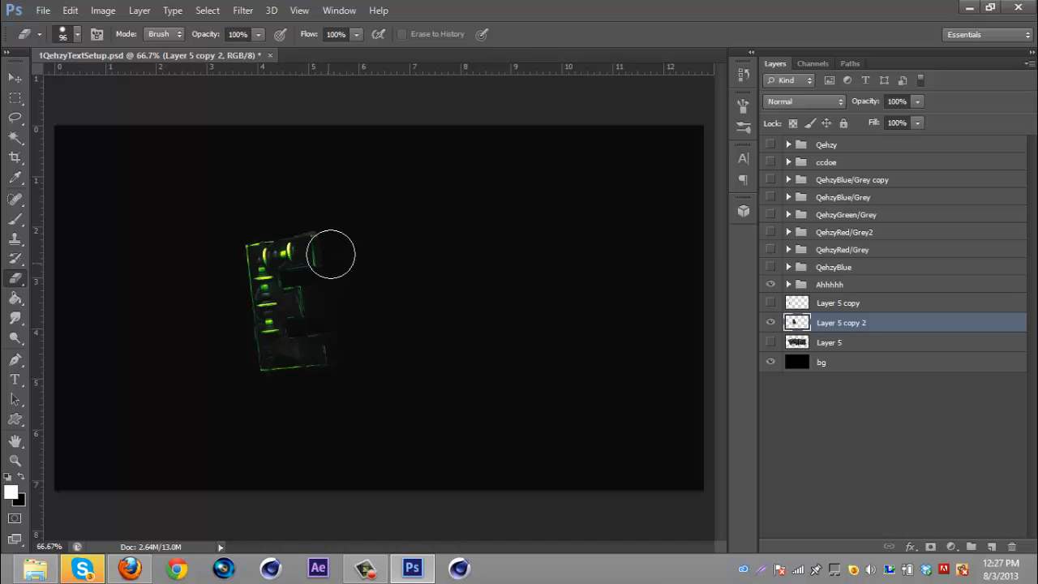
{"action": "left_click", "coordinate": [14, 79]}
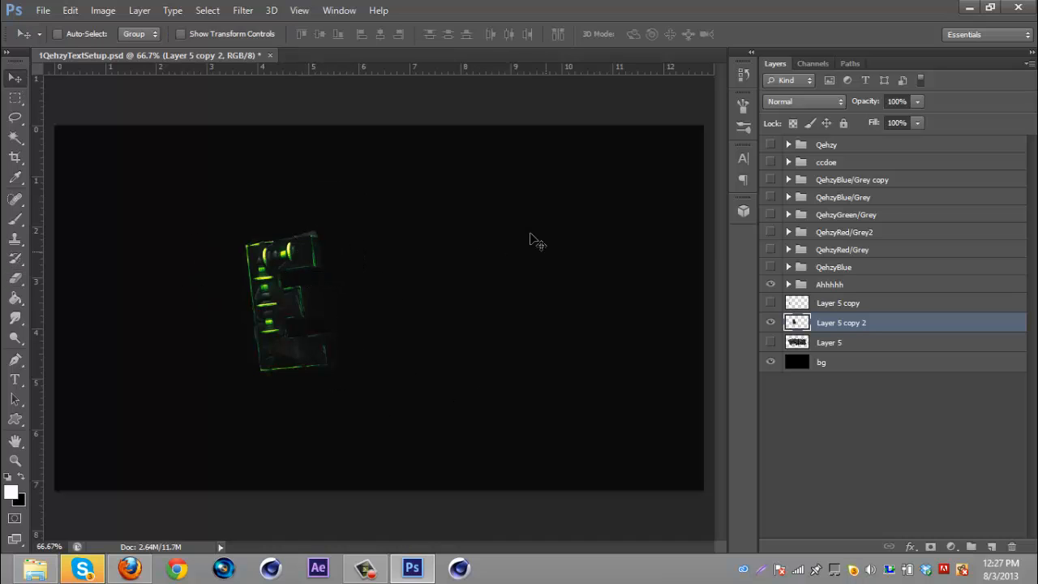
- Flip Layer 5 copy 2 horizontally and apply the Displace filter to it again
{"action": "key", "text": "ctrl+t"}
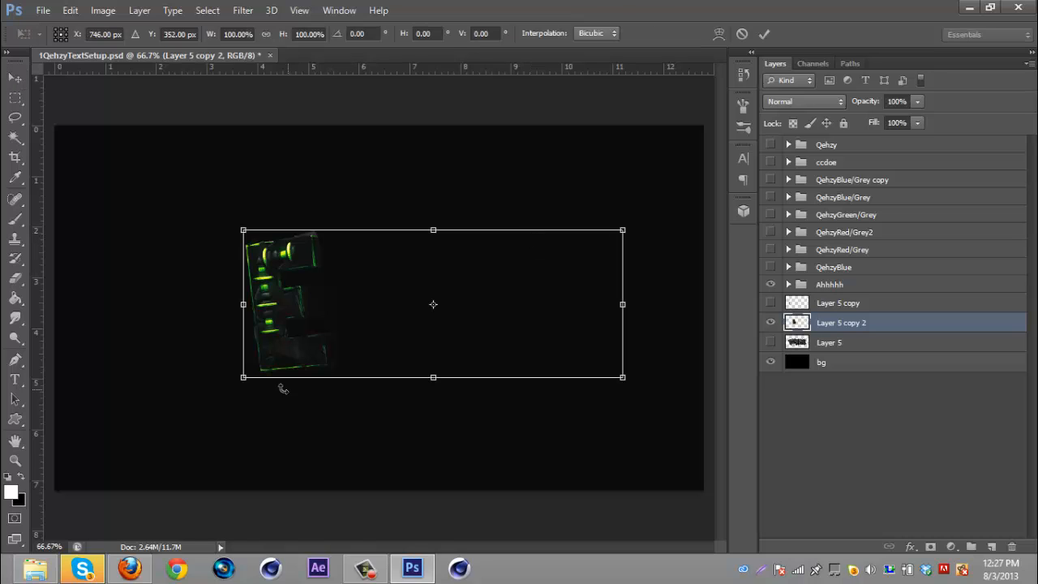
{"action": "right_click", "coordinate": [359, 364]}
{"action": "left_click", "coordinate": [432, 332]}
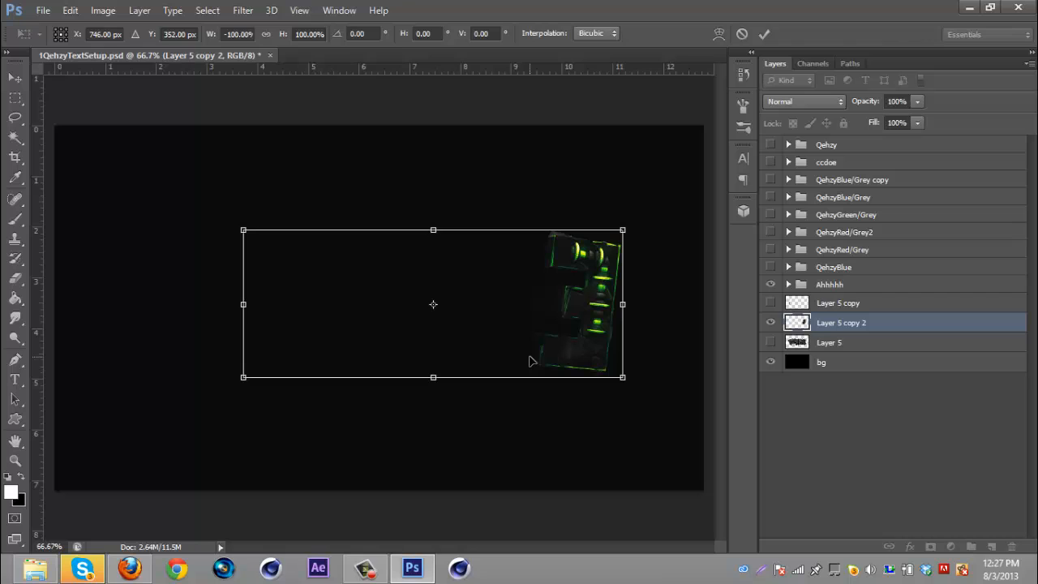
{"action": "key", "text": "Return"}
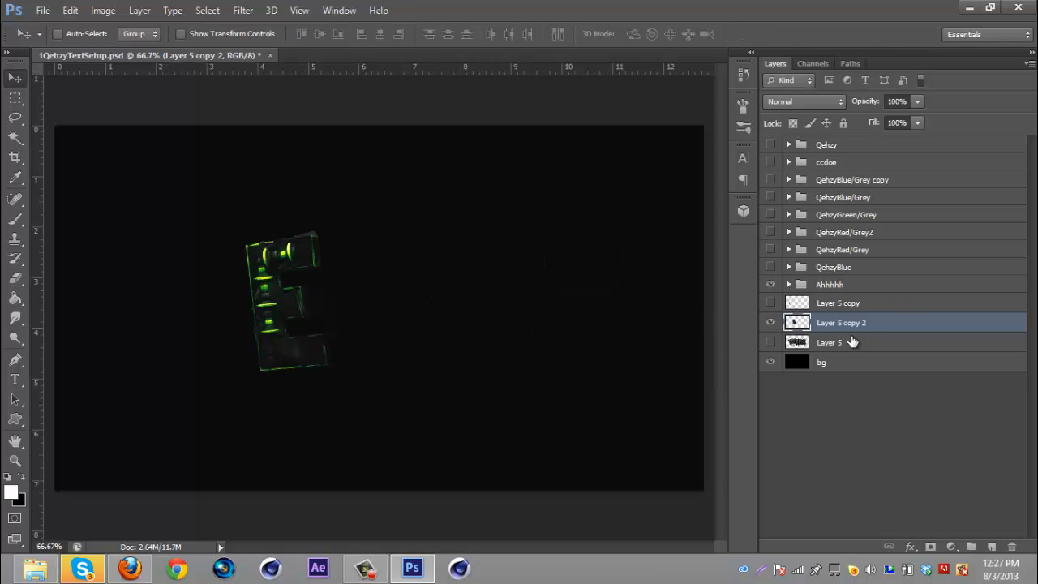
{"action": "left_click", "coordinate": [247, 10]}
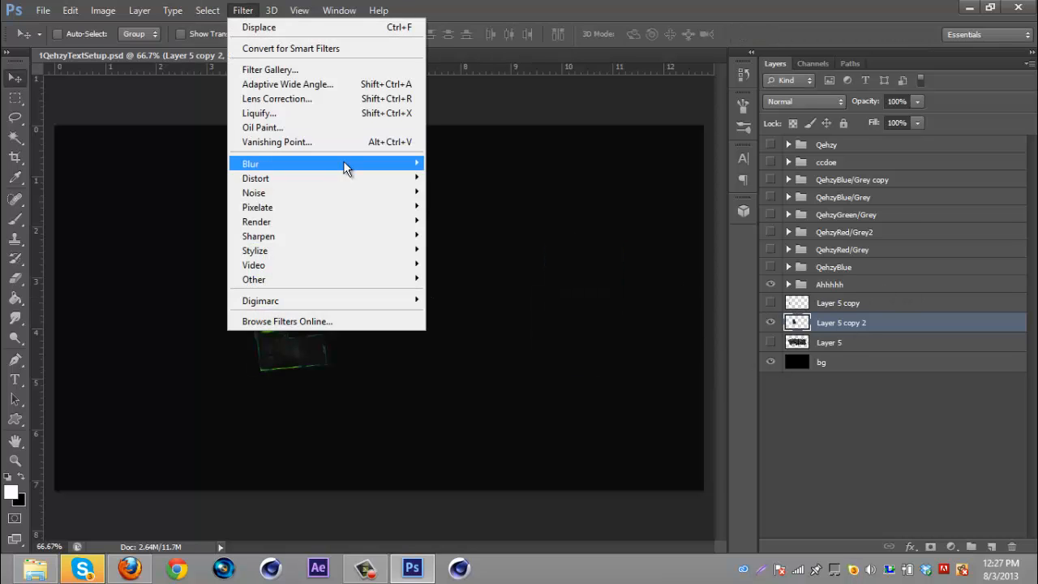
{"action": "left_click", "coordinate": [314, 29]}
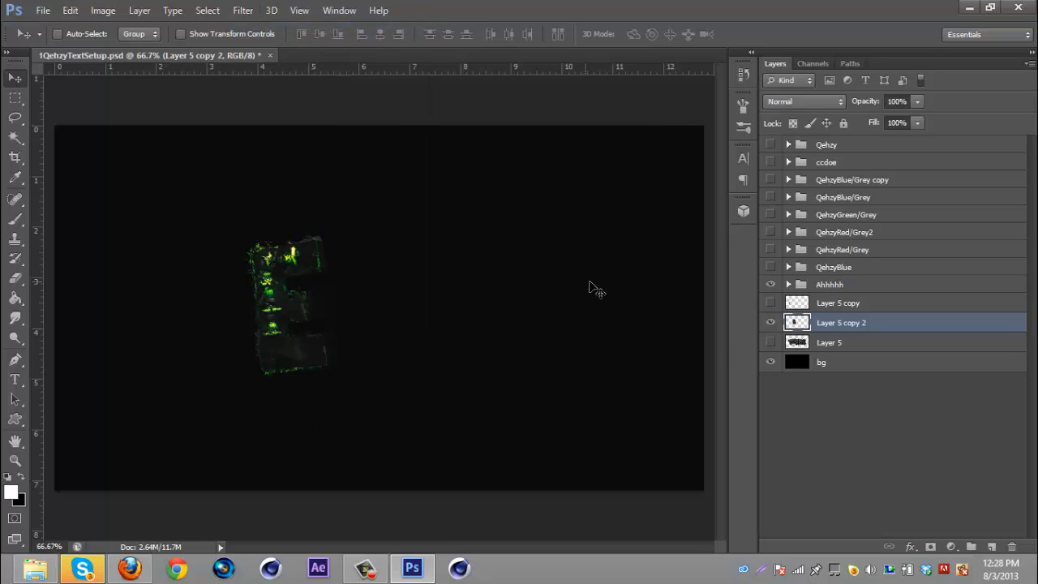
- Erase most of the newly displaced E with the Eraser, keeping only its left edge
{"action": "left_click", "coordinate": [13, 283]}
{"action": "mouse_move", "coordinate": [296, 317]}
{"action": "left_mouse_down"}
{"action": "mouse_move", "coordinate": [305, 375]}
{"action": "mouse_move", "coordinate": [280, 274]}
{"action": "mouse_move", "coordinate": [328, 274]}
{"action": "mouse_move", "coordinate": [338, 325]}
{"action": "mouse_move", "coordinate": [299, 301]}
{"action": "mouse_move", "coordinate": [287, 307]}
{"action": "mouse_move", "coordinate": [289, 347]}
{"action": "mouse_move", "coordinate": [283, 276]}
{"action": "left_mouse_up"}
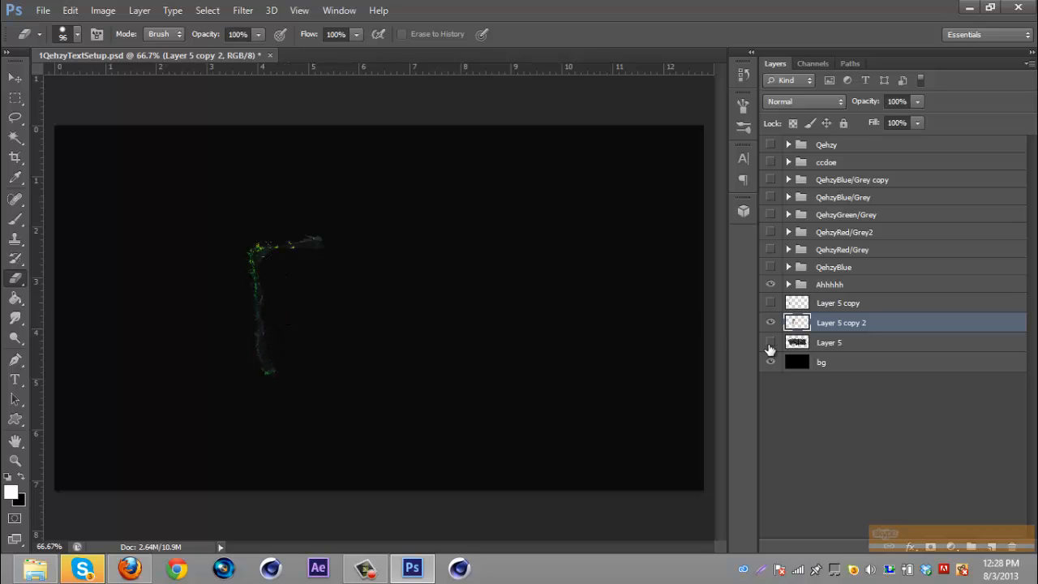
- Toggle visibility of Layer 5 and Layer 5 copy to compare the displaced letters against the full text
{"action": "left_click", "coordinate": [770, 344]}
{"action": "left_click", "coordinate": [15, 78]}
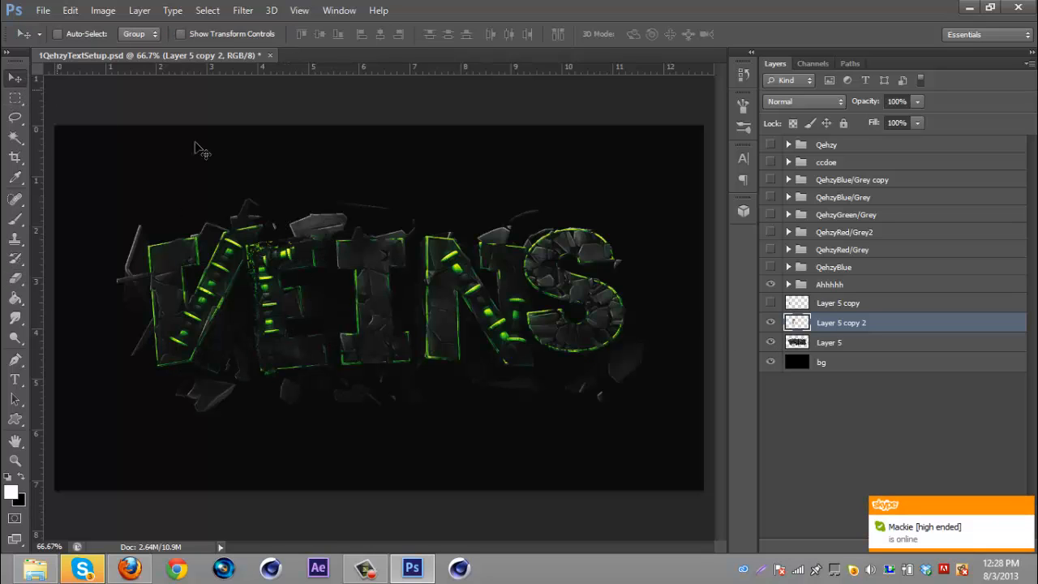
{"action": "left_click_drag", "start_coordinate": [272, 253], "coordinate": [273, 255]}
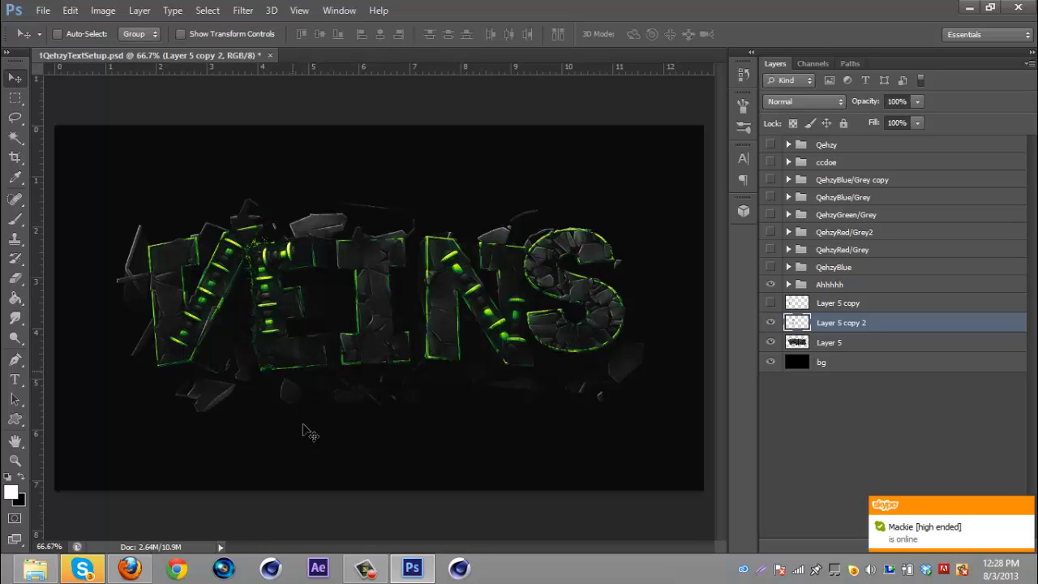
{"action": "left_click", "coordinate": [15, 278]}
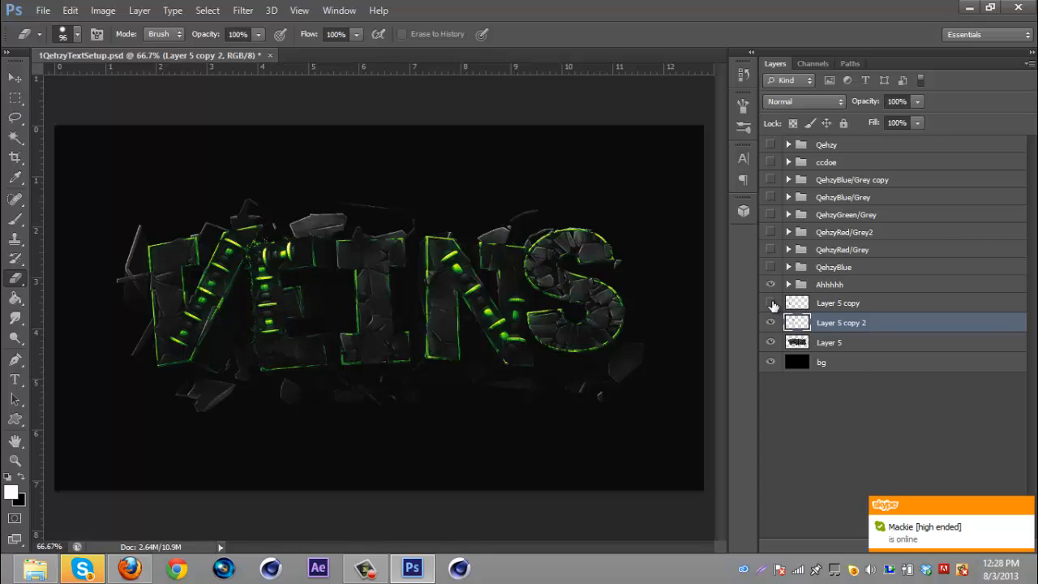
{"action": "left_click", "coordinate": [771, 303]}
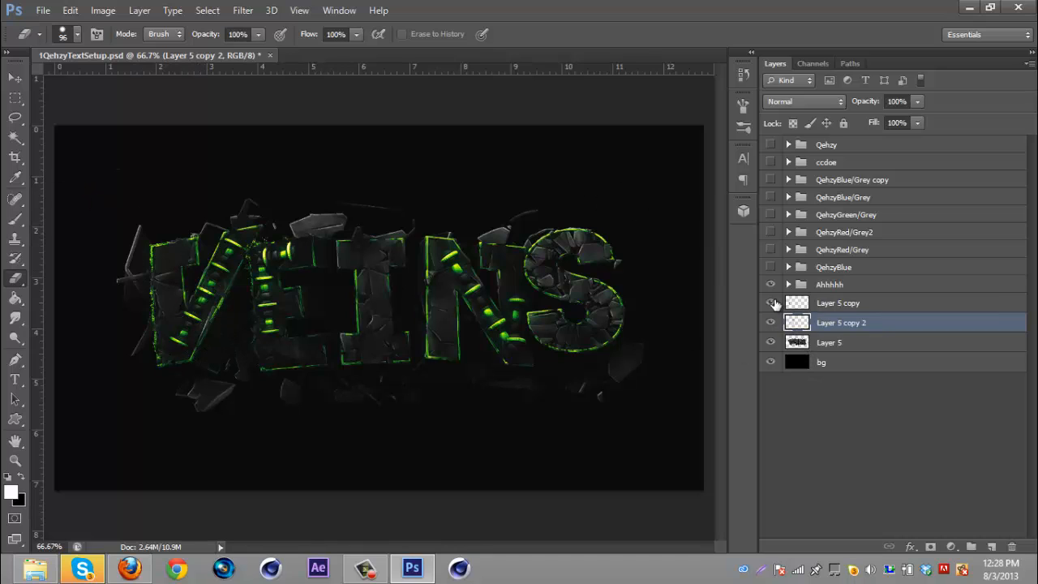
{"action": "left_click", "coordinate": [771, 304]}
- Hide Layer 5 copy 2 and duplicate Layer 5 into a new copy
{"action": "left_click", "coordinate": [771, 322]}
{"action": "left_click", "coordinate": [854, 342]}
{"action": "key", "text": "ctrl+j"}
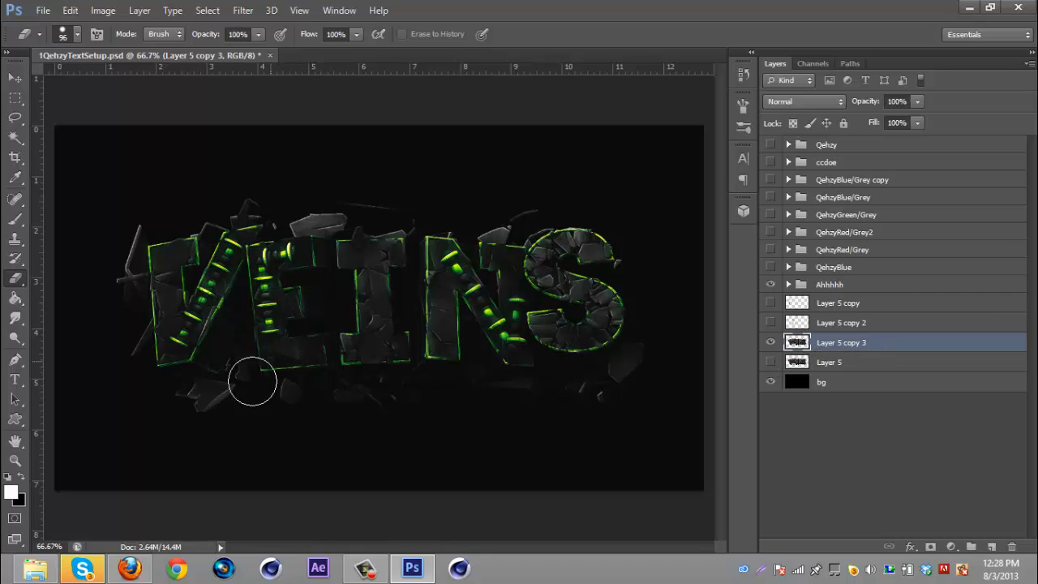
- Erase everything on Layer 5 copy 3 except the letter V
{"action": "mouse_move", "coordinate": [252, 381]}
{"action": "left_mouse_down"}
{"action": "mouse_move", "coordinate": [315, 276]}
{"action": "mouse_move", "coordinate": [270, 319]}
{"action": "mouse_move", "coordinate": [276, 270]}
{"action": "mouse_move", "coordinate": [300, 234]}
{"action": "mouse_move", "coordinate": [331, 366]}
{"action": "mouse_move", "coordinate": [377, 238]}
{"action": "mouse_move", "coordinate": [298, 409]}
{"action": "mouse_move", "coordinate": [329, 332]}
{"action": "left_mouse_up"}
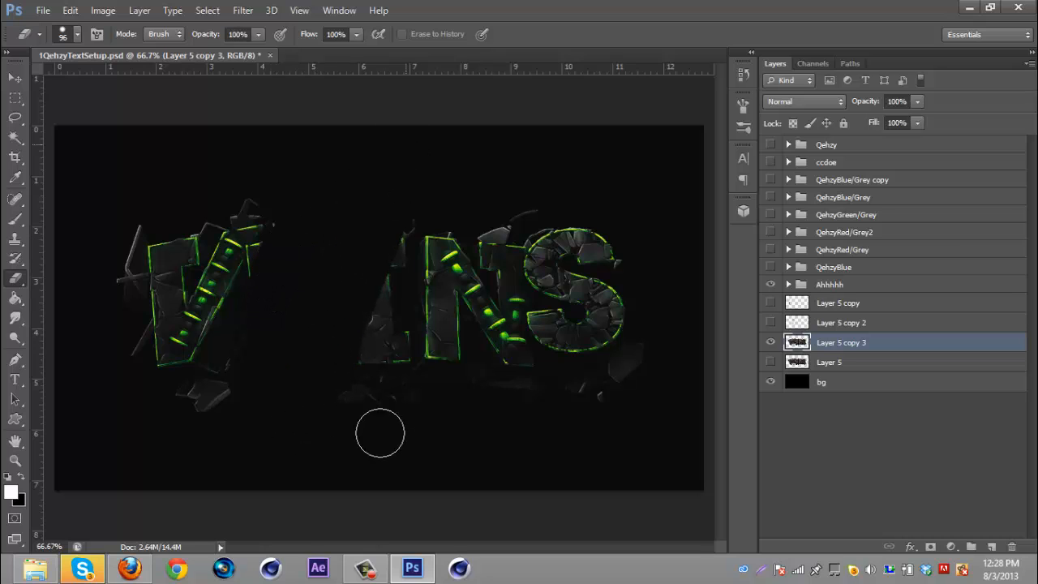
{"action": "mouse_move", "coordinate": [380, 433]}
{"action": "left_mouse_down"}
{"action": "mouse_move", "coordinate": [443, 217]}
{"action": "mouse_move", "coordinate": [390, 232]}
{"action": "mouse_move", "coordinate": [401, 419]}
{"action": "mouse_move", "coordinate": [503, 343]}
{"action": "mouse_move", "coordinate": [472, 193]}
{"action": "mouse_move", "coordinate": [449, 328]}
{"action": "mouse_move", "coordinate": [471, 154]}
{"action": "mouse_move", "coordinate": [527, 370]}
{"action": "mouse_move", "coordinate": [579, 412]}
{"action": "mouse_move", "coordinate": [576, 258]}
{"action": "mouse_move", "coordinate": [613, 186]}
{"action": "mouse_move", "coordinate": [642, 422]}
{"action": "left_mouse_up"}
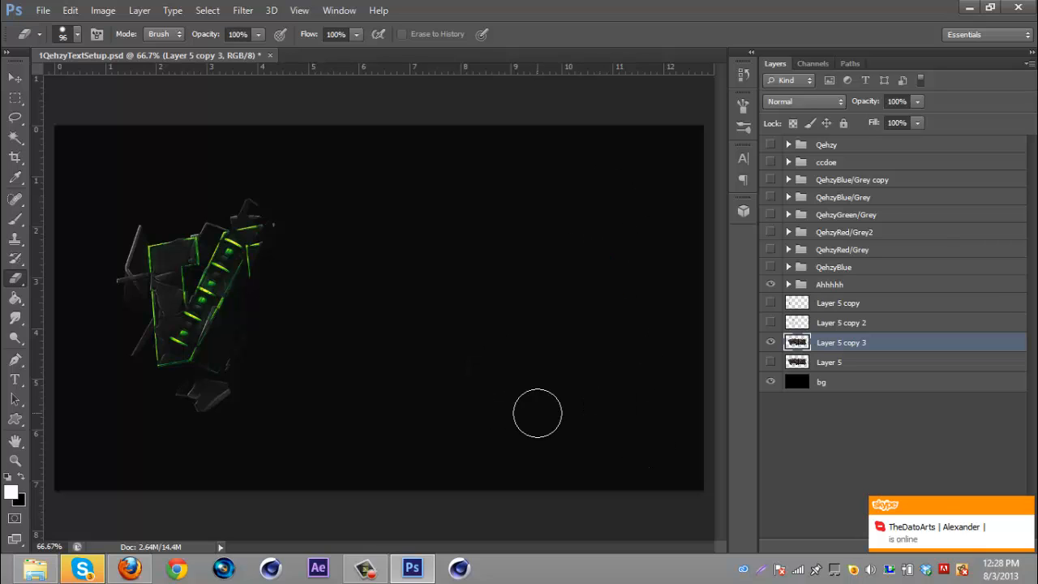
{"action": "mouse_move", "coordinate": [273, 385]}
{"action": "left_mouse_down"}
{"action": "mouse_move", "coordinate": [108, 400]}
{"action": "mouse_move", "coordinate": [110, 345]}
{"action": "mouse_move", "coordinate": [131, 370]}
{"action": "mouse_move", "coordinate": [119, 222]}
{"action": "left_mouse_up"}
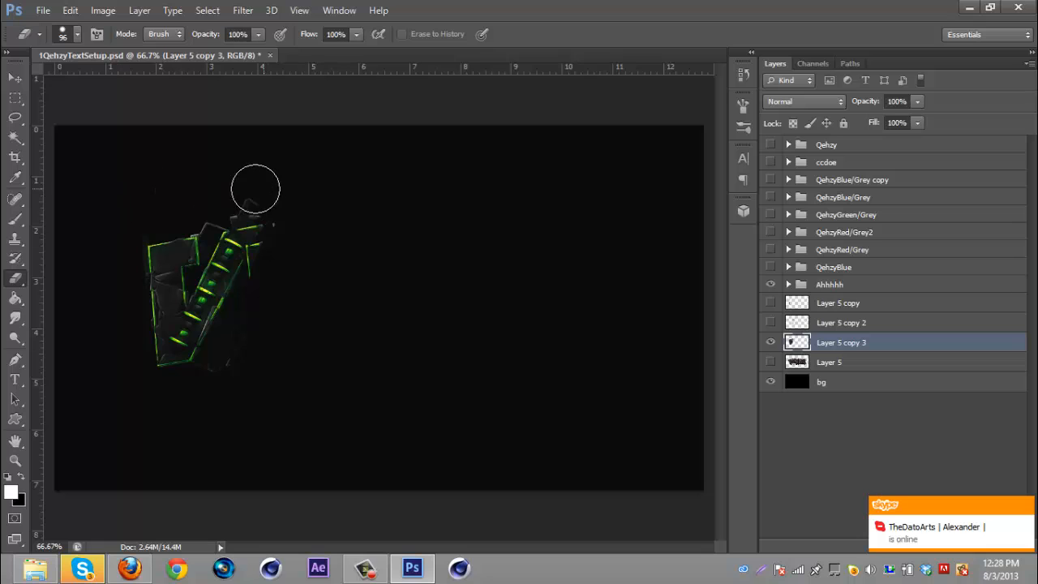
{"action": "left_click_drag", "start_coordinate": [255, 189], "coordinate": [218, 201]}
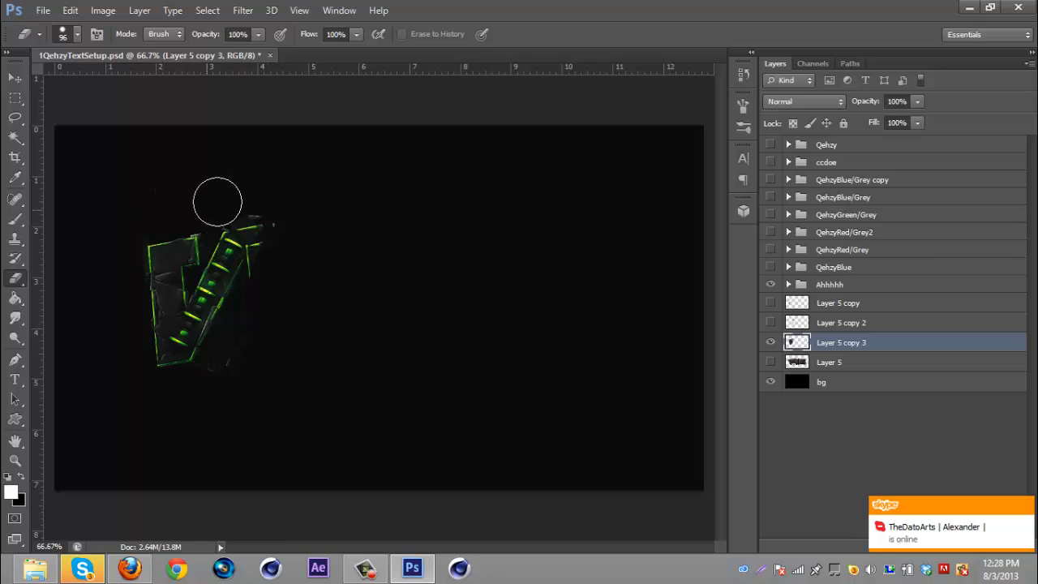
- Set the eraser size to 43 px
{"action": "left_click", "coordinate": [77, 34]}
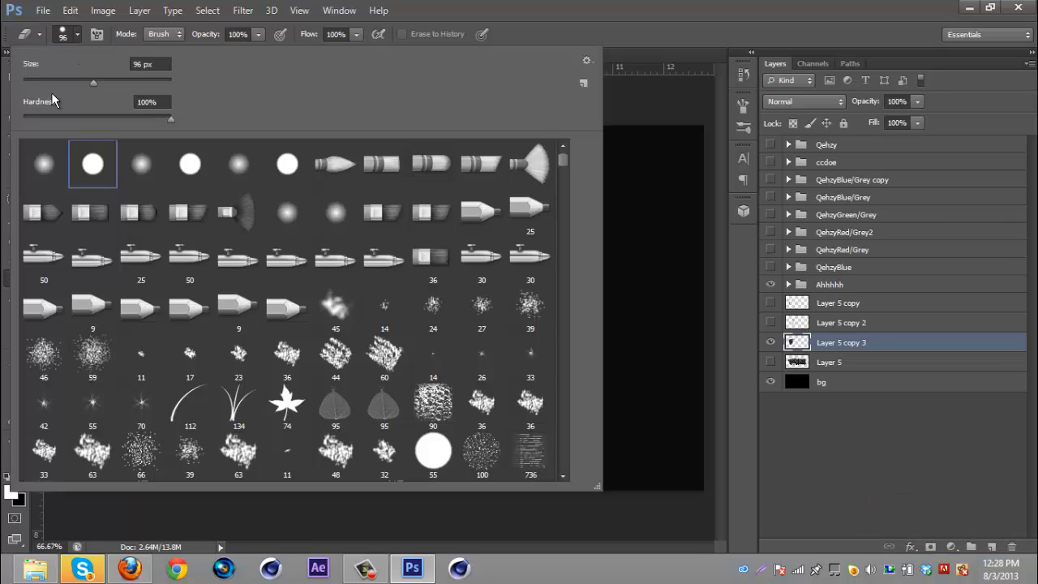
{"action": "left_click", "coordinate": [56, 83]}
{"action": "left_click", "coordinate": [484, 8]}
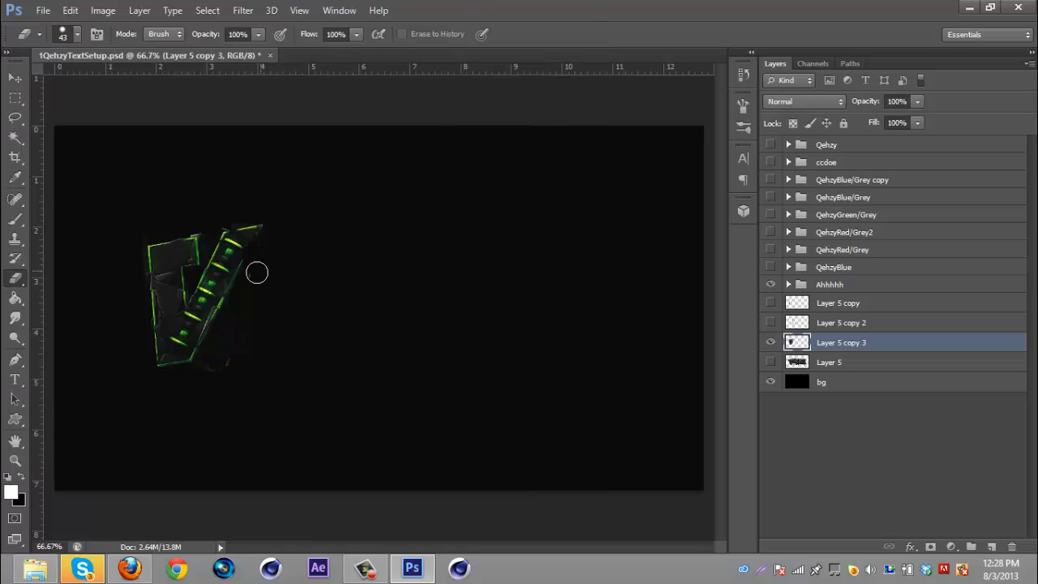
- Flip Layer 5 copy 3 horizontally and apply the Displace filter to it again
{"action": "key", "text": "ctrl+t"}
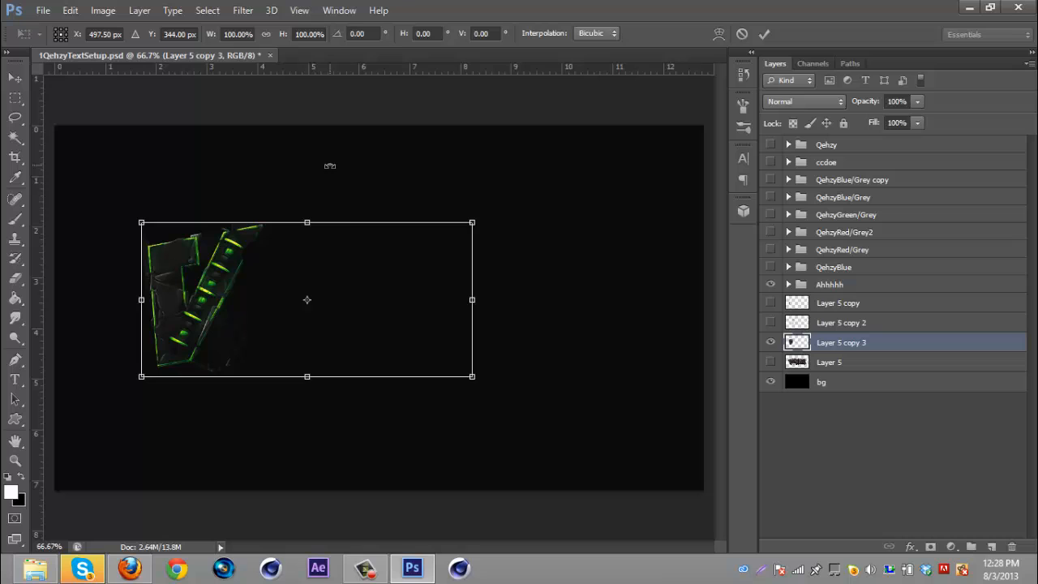
{"action": "right_click", "coordinate": [364, 281]}
{"action": "left_click", "coordinate": [472, 506]}
{"action": "key", "text": "Return"}
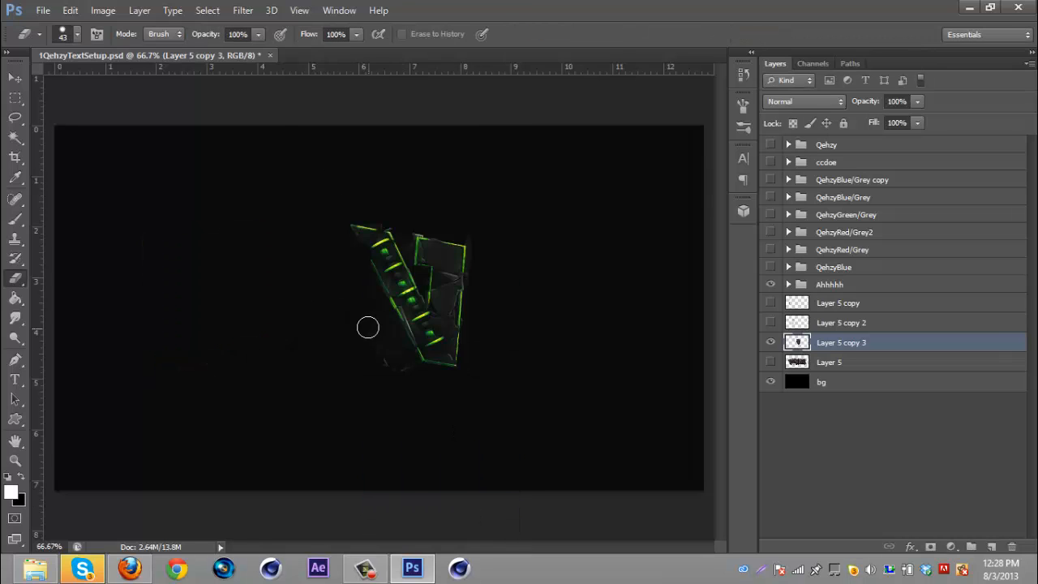
{"action": "left_click", "coordinate": [243, 10]}
{"action": "left_click", "coordinate": [316, 27]}
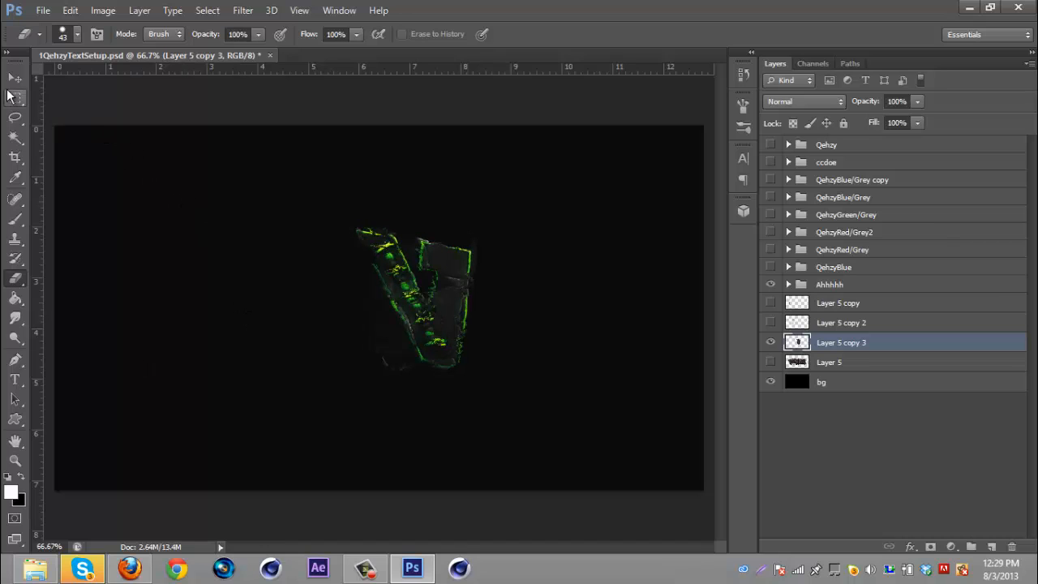
- Flip Layer 5 copy 3 back horizontally so the displaced V returns to its place
{"action": "left_click", "coordinate": [15, 78]}
{"action": "key", "text": "ctrl+t"}
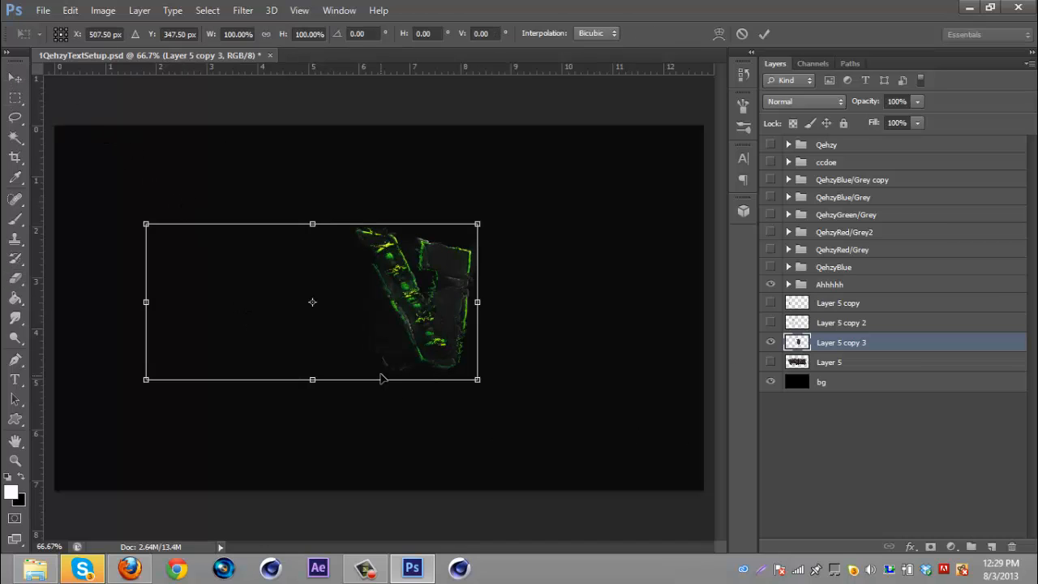
{"action": "right_click", "coordinate": [372, 330]}
{"action": "left_click", "coordinate": [456, 300]}
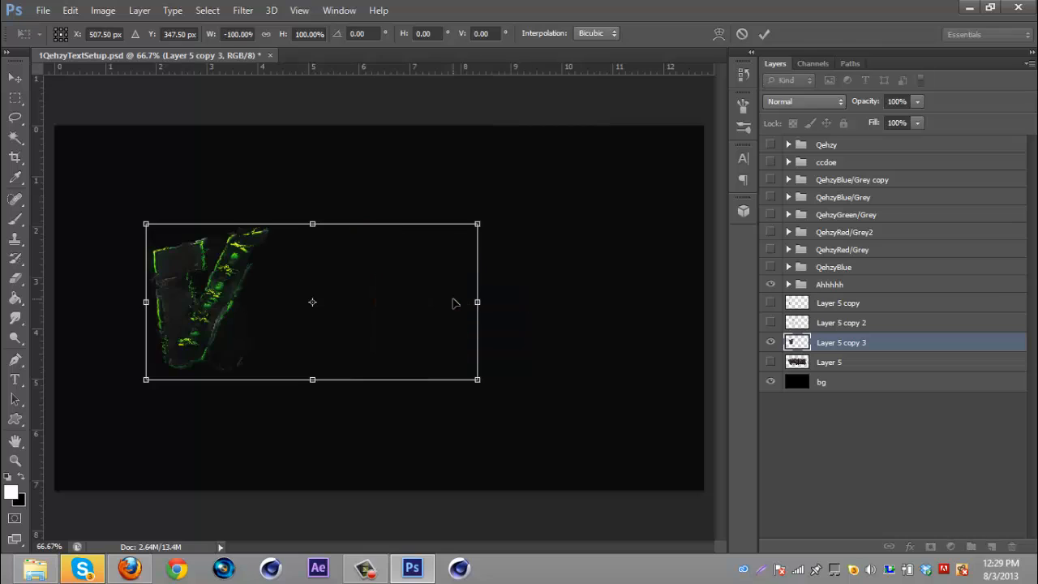
{"action": "key", "text": "Return"}
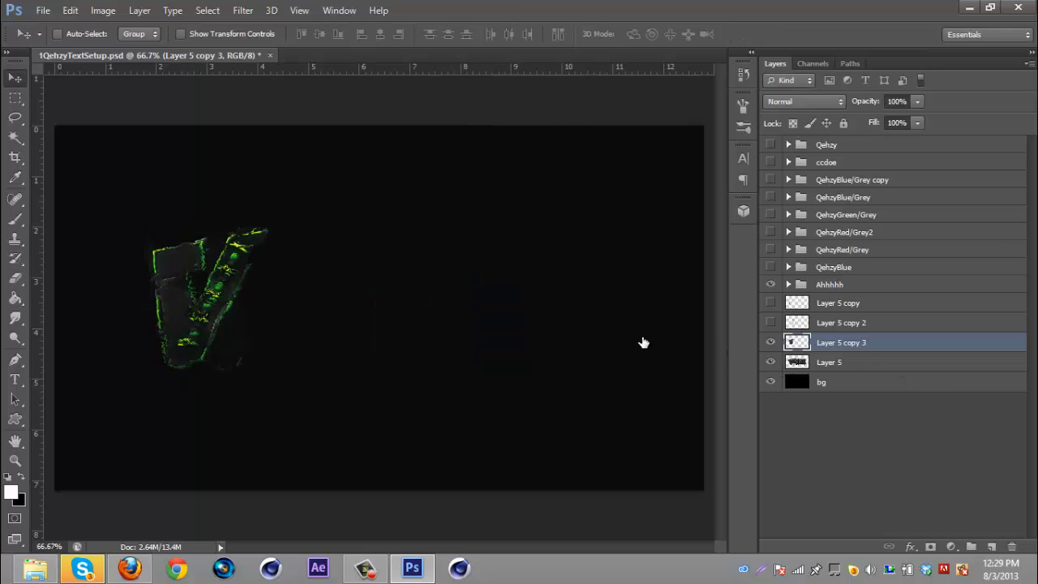
{"action": "left_click_drag", "start_coordinate": [211, 299], "coordinate": [217, 303]}
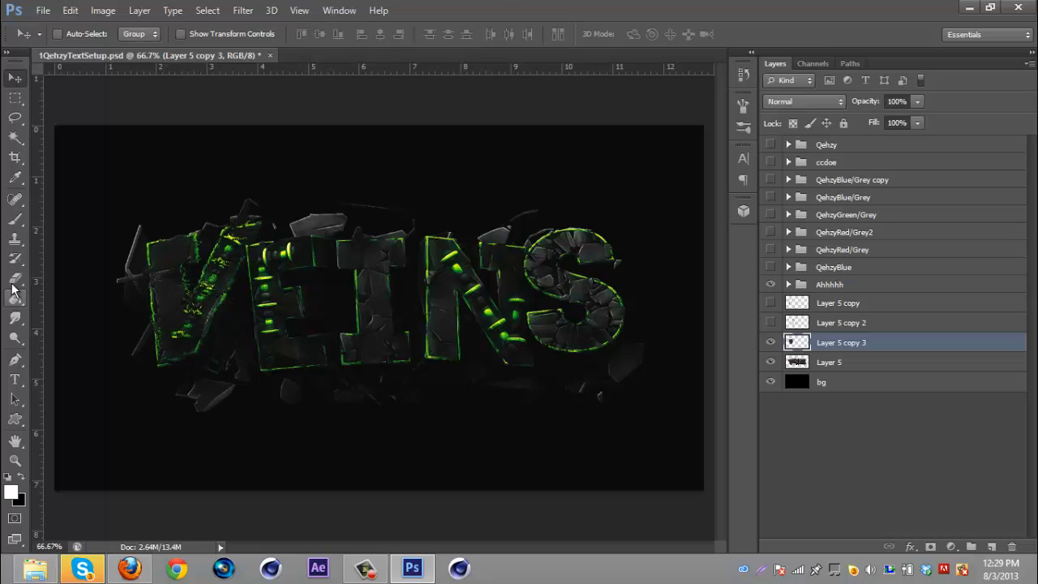
- Erase stray displaced fragments along the V's upper left edge on Layer 5 copy 3
{"action": "left_click", "coordinate": [15, 278]}
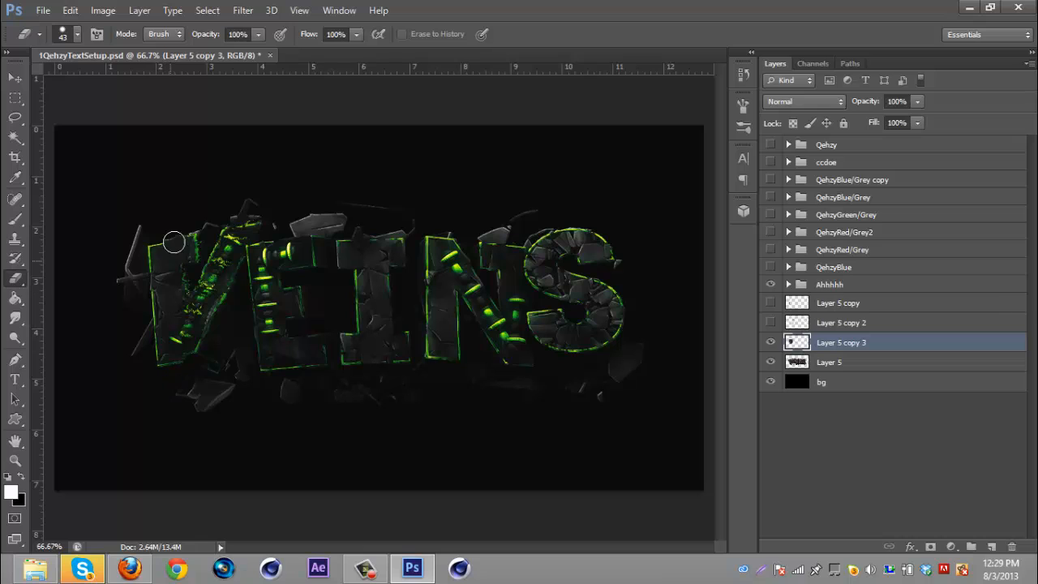
{"action": "mouse_move", "coordinate": [190, 247]}
{"action": "left_mouse_down"}
{"action": "mouse_move", "coordinate": [165, 279]}
{"action": "mouse_move", "coordinate": [162, 335]}
{"action": "mouse_move", "coordinate": [183, 327]}
{"action": "mouse_move", "coordinate": [179, 338]}
{"action": "mouse_move", "coordinate": [231, 237]}
{"action": "mouse_move", "coordinate": [215, 262]}
{"action": "left_mouse_up"}
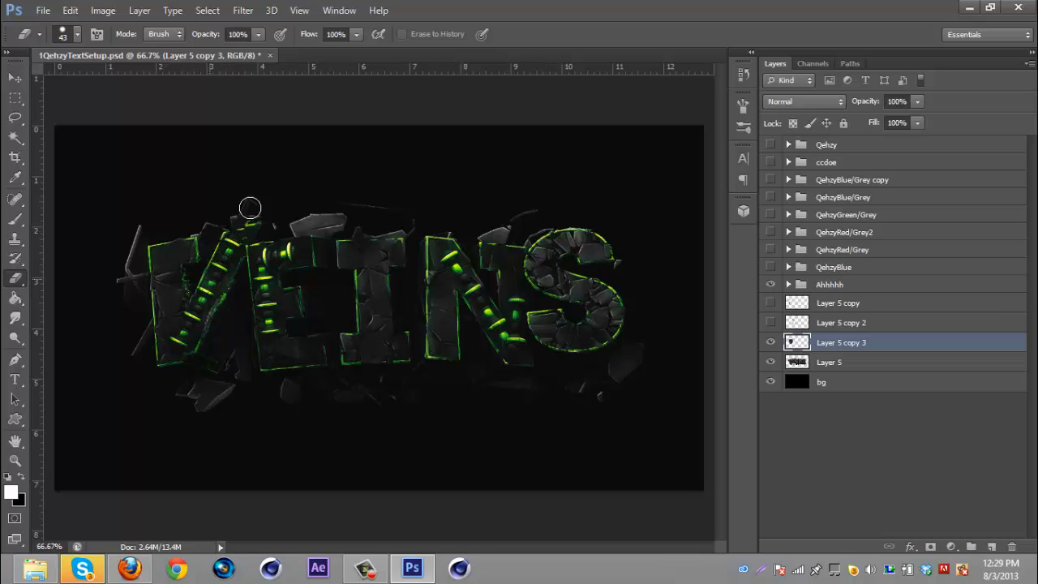
{"action": "mouse_move", "coordinate": [250, 209]}
{"action": "left_mouse_down"}
{"action": "mouse_move", "coordinate": [232, 219]}
{"action": "mouse_move", "coordinate": [260, 209]}
{"action": "mouse_move", "coordinate": [213, 280]}
{"action": "left_mouse_up"}
{"action": "left_click", "coordinate": [14, 77]}
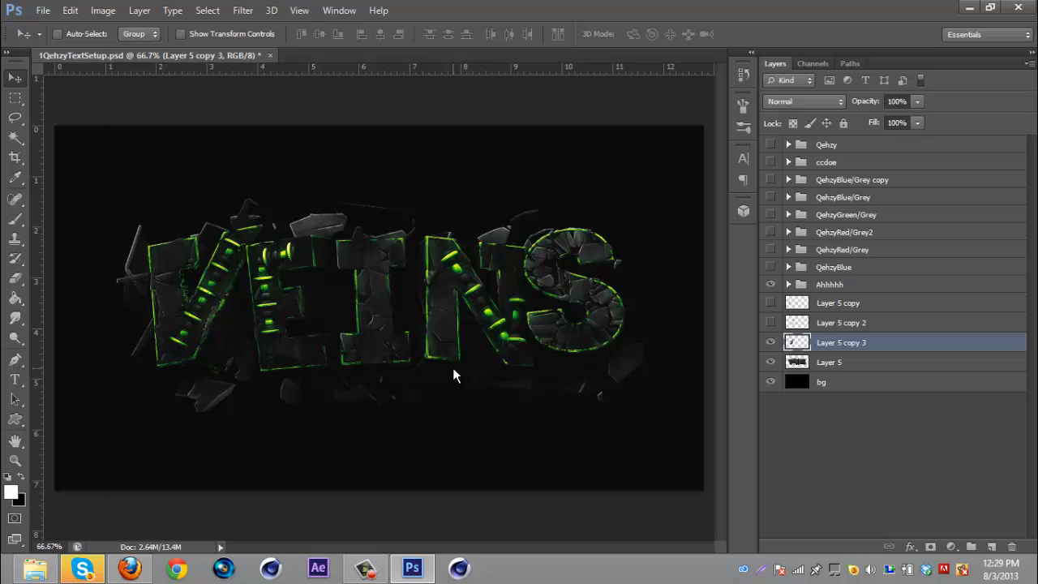
- Select the Layer 5 layers and merge all visible layers into one
{"action": "left_click", "coordinate": [879, 306]}
{"action": "left_click", "coordinate": [880, 362], "text": "shift"}
{"action": "right_click", "coordinate": [879, 361]}
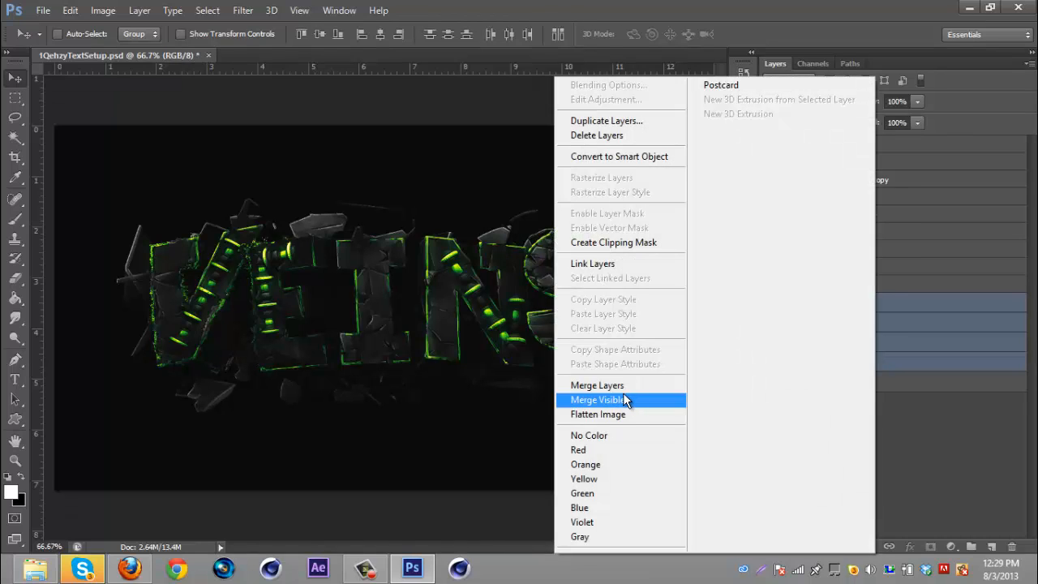
{"action": "left_click", "coordinate": [635, 400]}
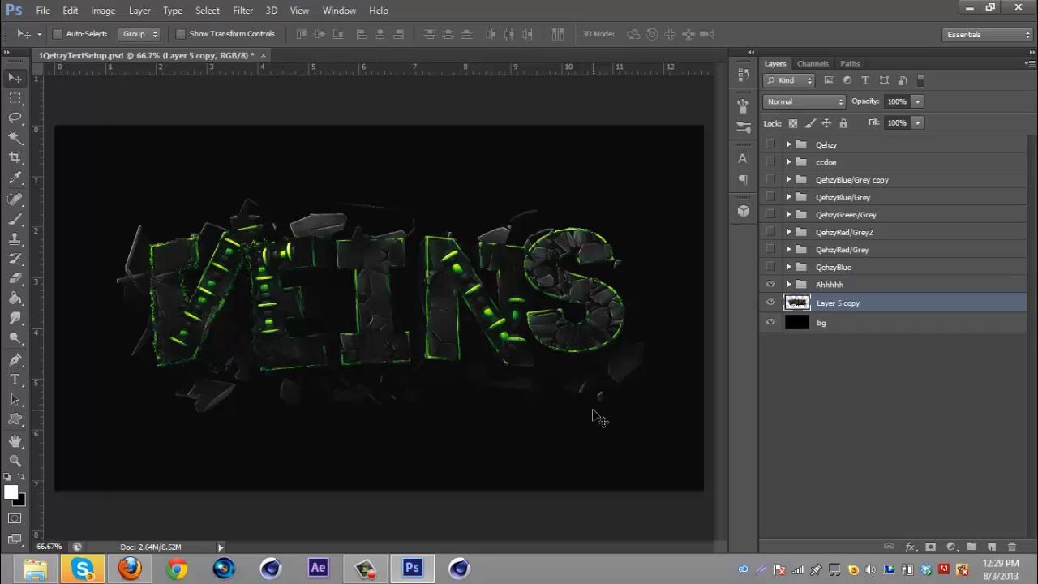
- Add a new layer above the merged layer and clip it to that layer
{"action": "left_click", "coordinate": [995, 547]}
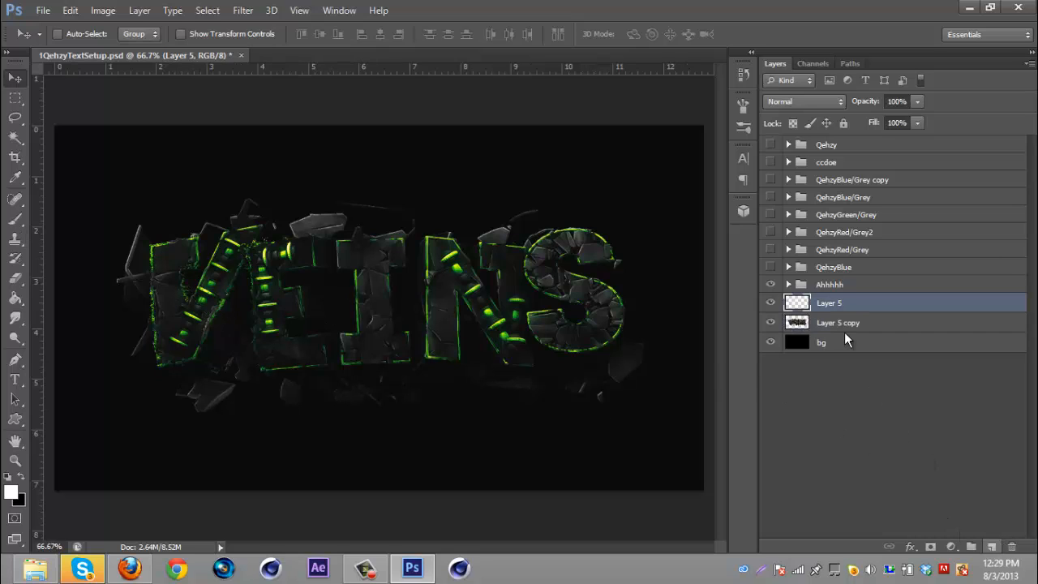
{"action": "right_click", "coordinate": [847, 302]}
{"action": "left_click", "coordinate": [635, 243]}
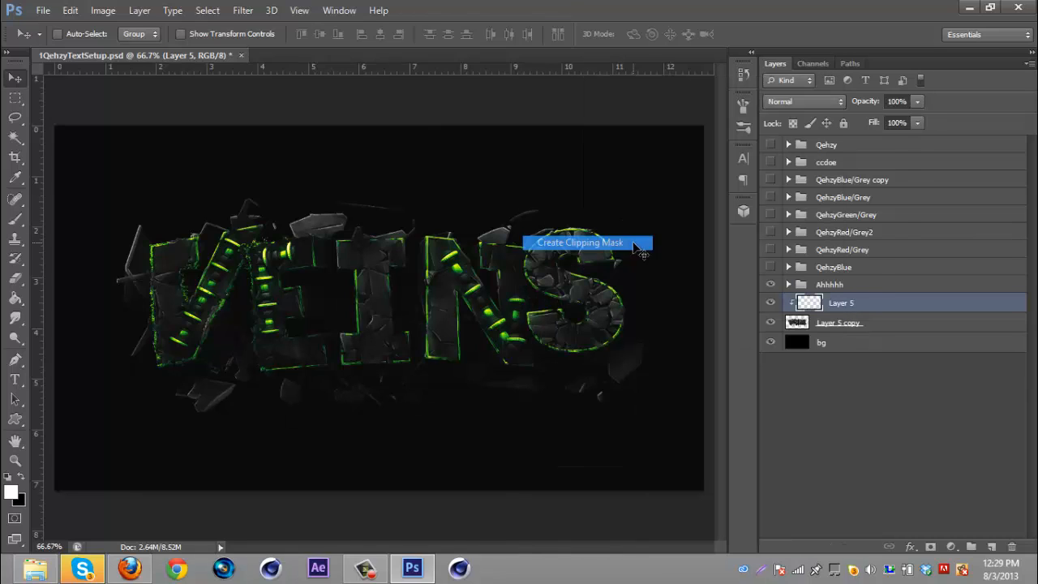
- Choose the Brush tool and set its size to 4 px
{"action": "left_click", "coordinate": [16, 217]}
{"action": "left_click", "coordinate": [78, 35]}
{"action": "left_click_drag", "start_coordinate": [47, 82], "coordinate": [26, 81]}
{"action": "left_click", "coordinate": [466, 10]}
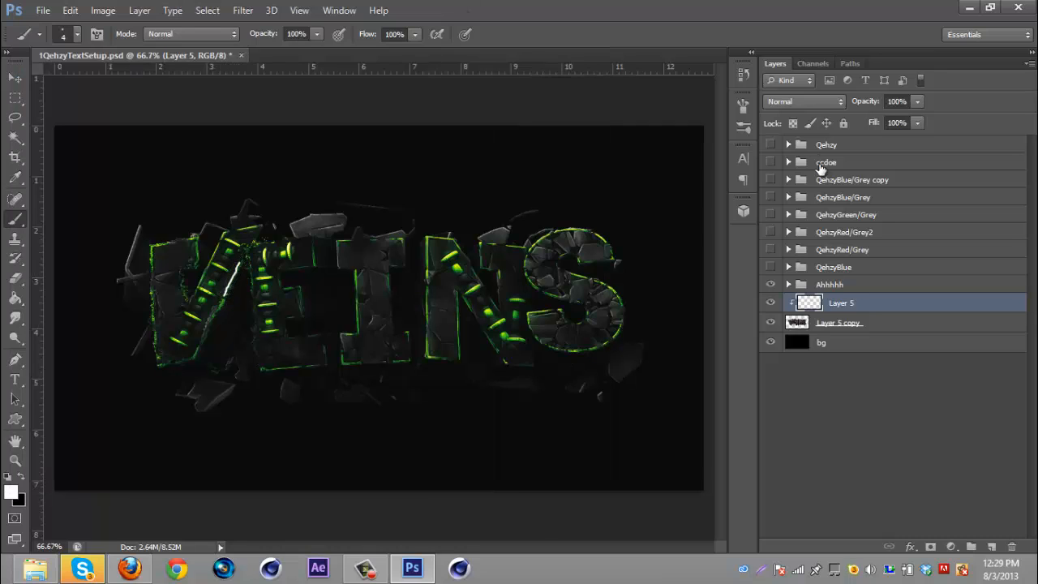
{"action": "left_click", "coordinate": [818, 103]}
{"action": "left_click", "coordinate": [789, 295]}
- Step backward three times in history to undo the merge and clipped layer
{"action": "key", "text": "ctrl+alt+z"}
{"action": "key", "text": "ctrl+alt+z"}
{"action": "key", "text": "ctrl+alt+z"}
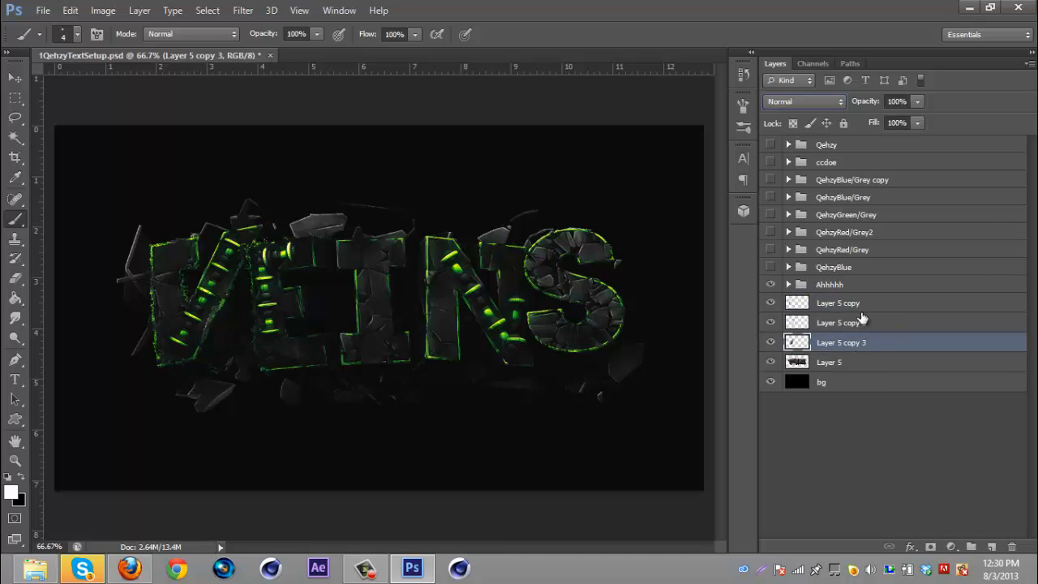
- Select Layer 5 copy through Layer 5 copy 3, then switch to Firefox to view reference text artwork
{"action": "left_click", "coordinate": [861, 318], "text": "shift"}
{"action": "left_click", "coordinate": [862, 305], "text": "shift"}
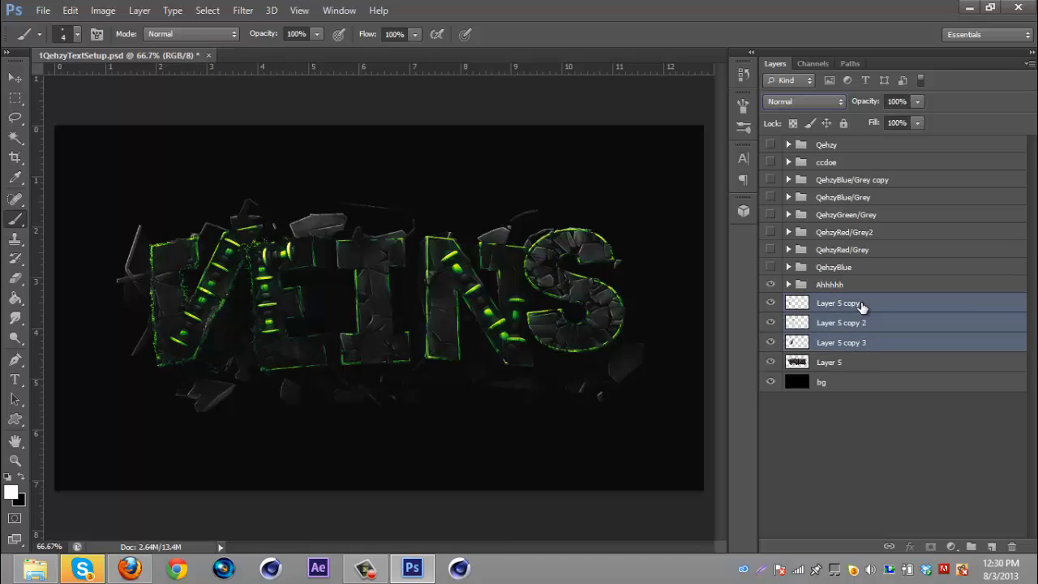
{"action": "left_click", "coordinate": [129, 570]}
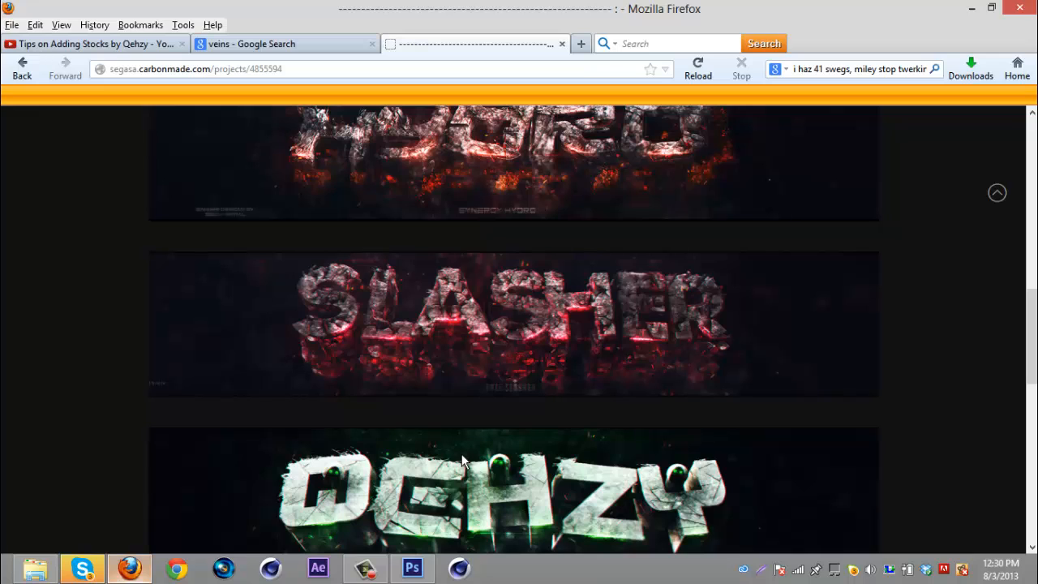
- Return to Photoshop, delete the three selected Layer 5 copies and duplicate Layer 5
{"action": "left_click", "coordinate": [411, 567]}
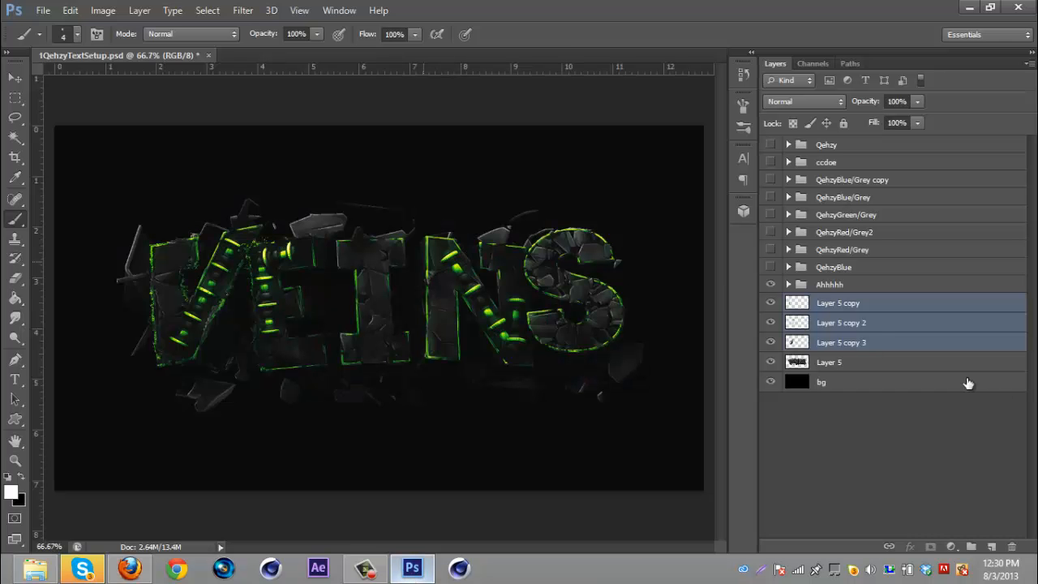
{"action": "key", "text": "Delete"}
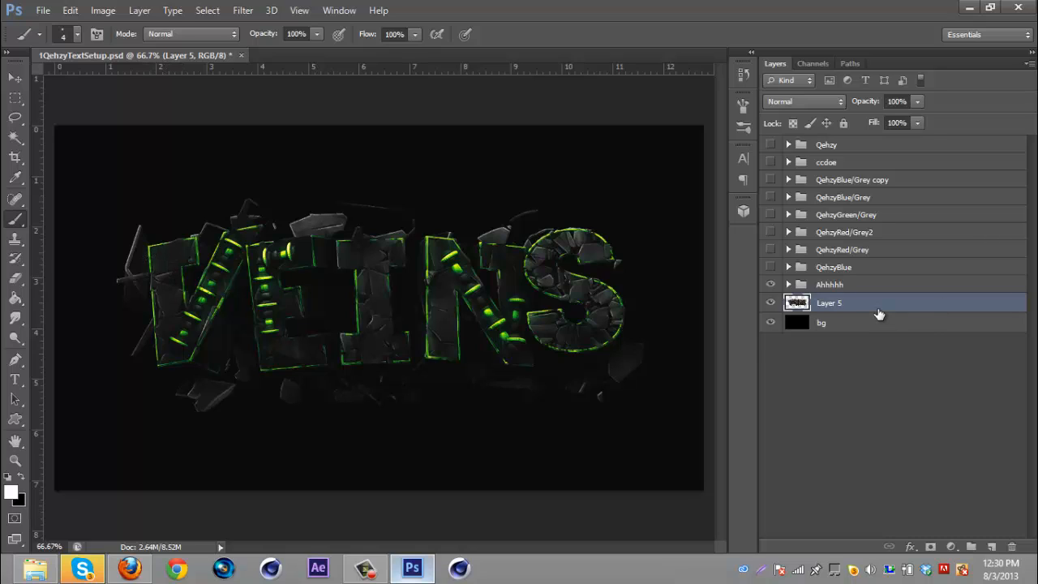
{"action": "key", "text": "ctrl+j"}
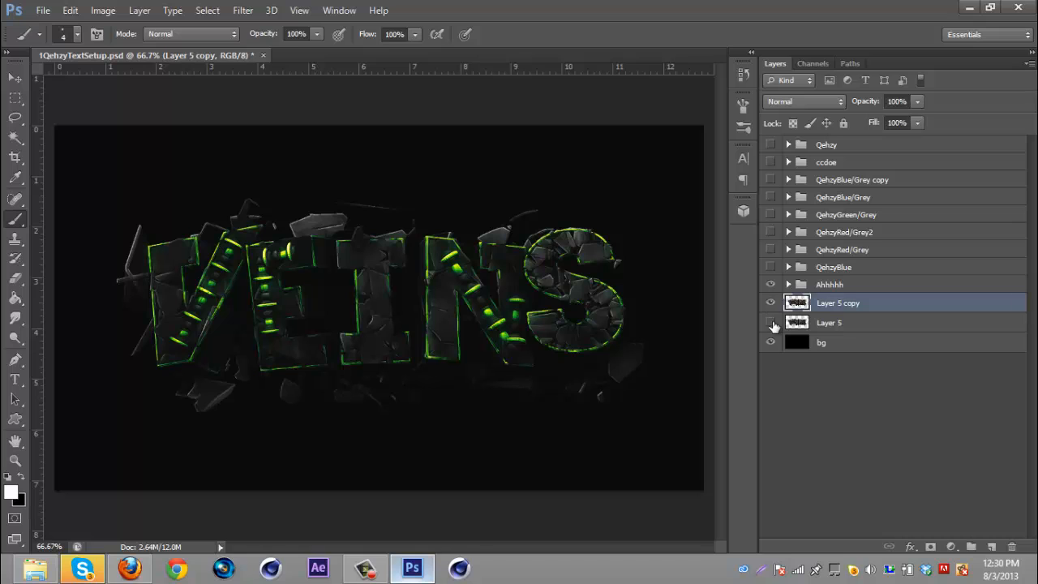
- With the Eraser at 14 px, erase along the V's strokes on Layer 5 copy
{"action": "left_click", "coordinate": [15, 278]}
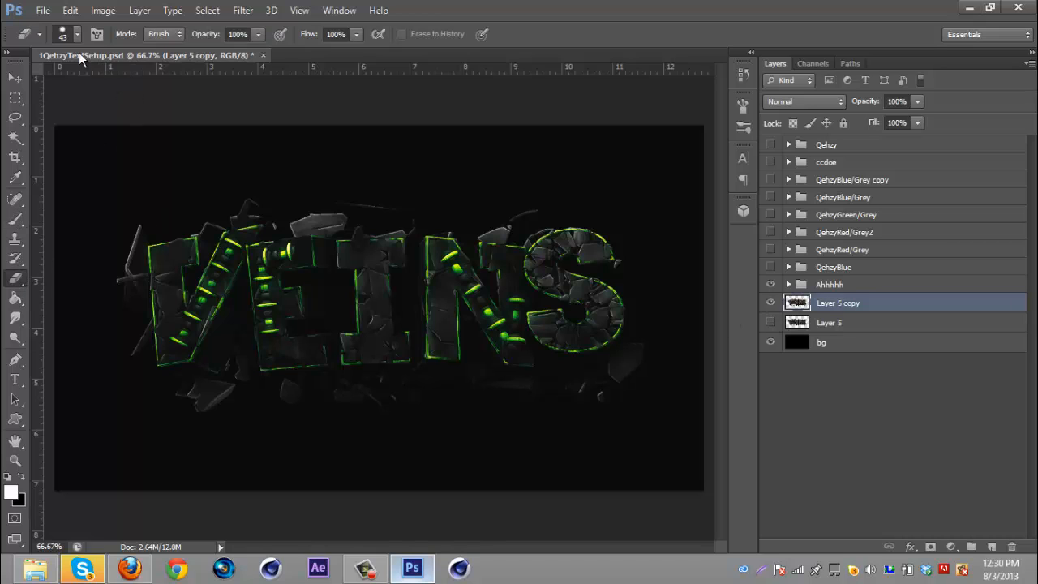
{"action": "left_click", "coordinate": [77, 35]}
{"action": "left_click", "coordinate": [34, 82]}
{"action": "left_click", "coordinate": [613, 3]}
{"action": "left_click_drag", "start_coordinate": [143, 224], "coordinate": [129, 292]}
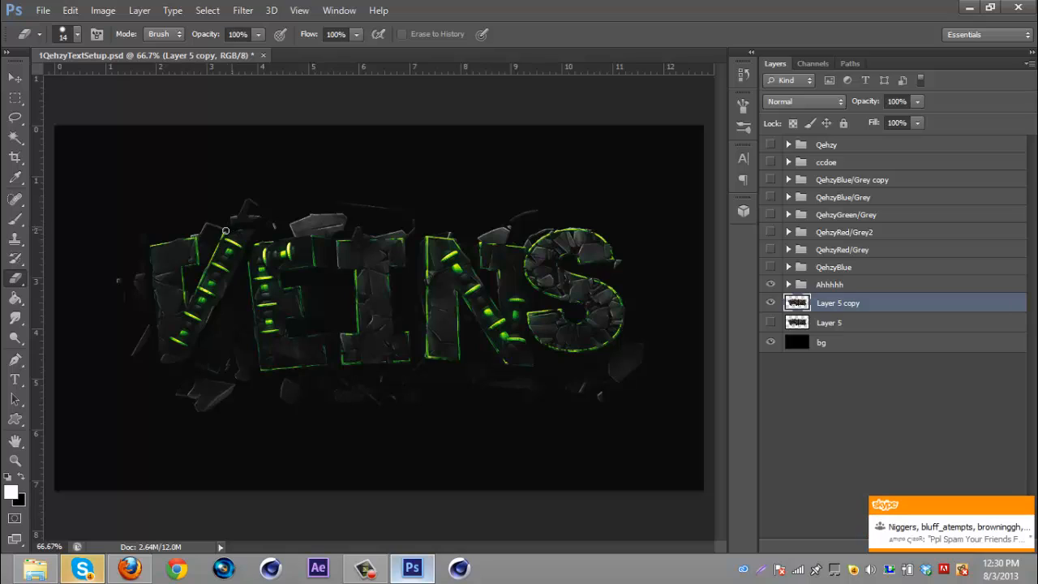
{"action": "left_click_drag", "start_coordinate": [227, 231], "coordinate": [189, 303]}
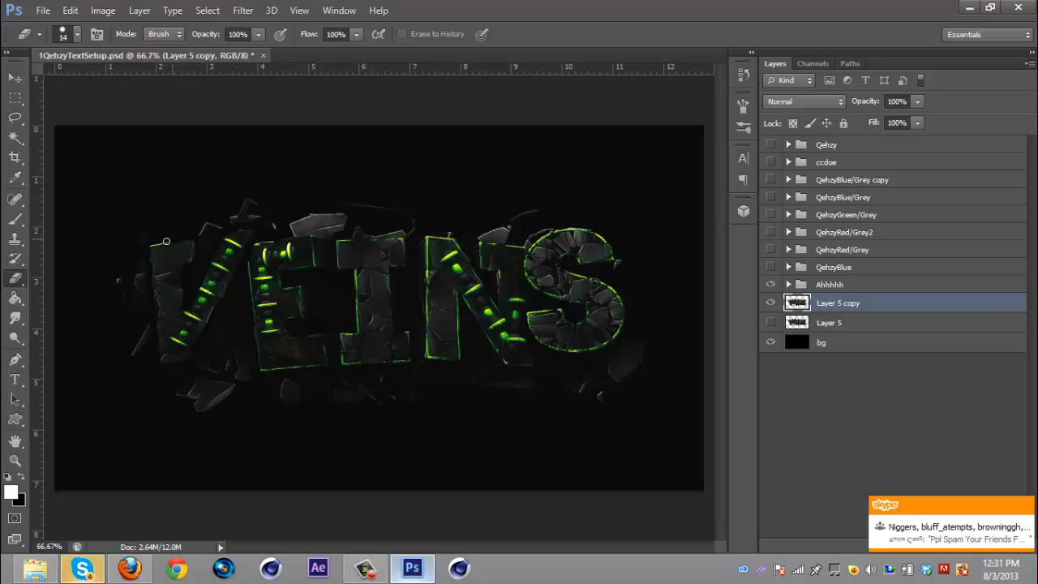
- Enlarge the Eraser to 67 px and erase the V's right stroke and the area above it
{"action": "left_click", "coordinate": [77, 34]}
{"action": "left_click", "coordinate": [72, 83]}
{"action": "left_click", "coordinate": [515, 5]}
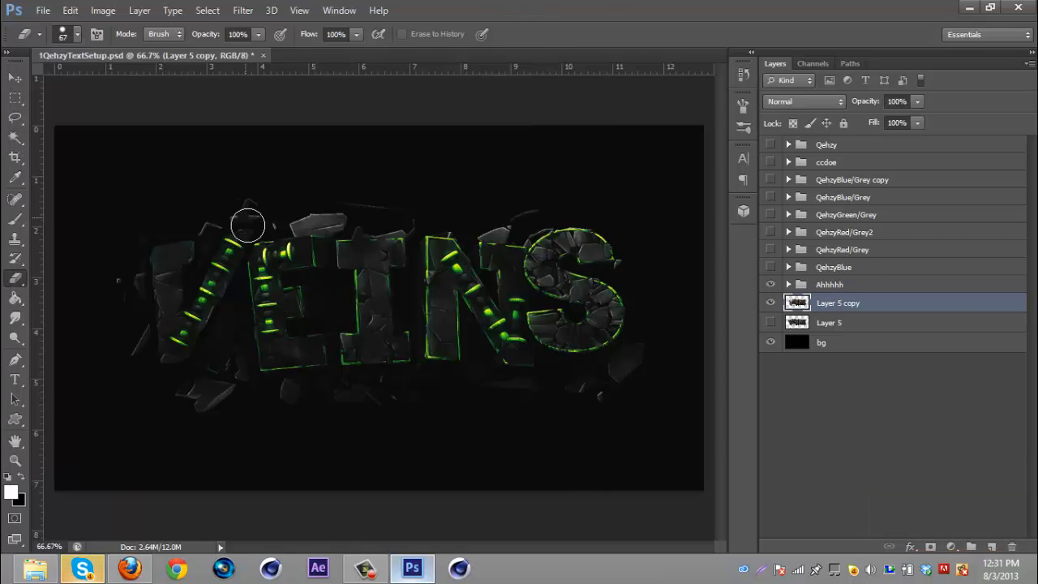
{"action": "left_click_drag", "start_coordinate": [247, 225], "coordinate": [184, 332]}
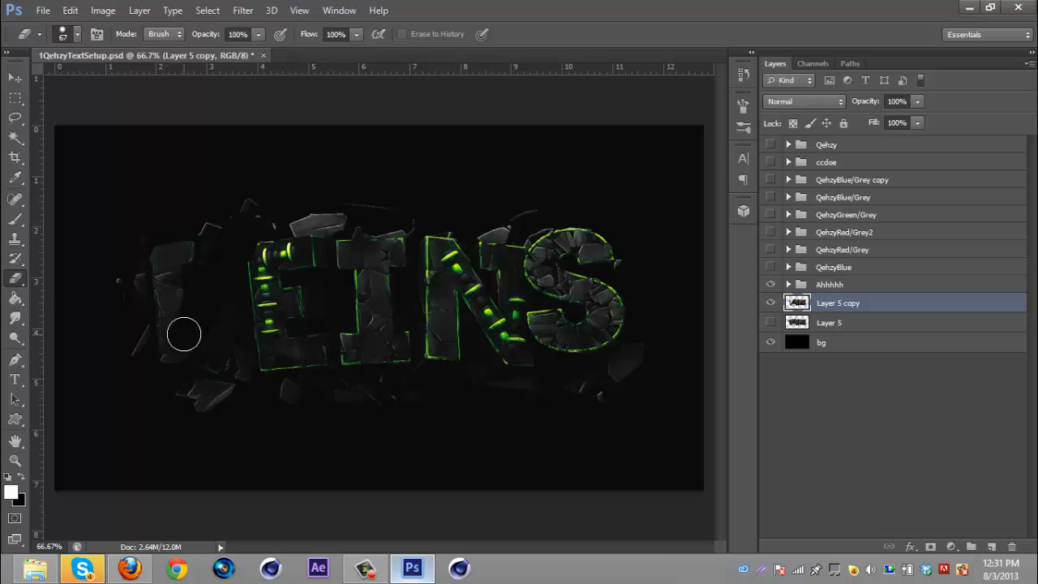
{"action": "mouse_move", "coordinate": [127, 232]}
{"action": "left_mouse_down"}
{"action": "mouse_move", "coordinate": [142, 387]}
{"action": "mouse_move", "coordinate": [140, 372]}
{"action": "mouse_move", "coordinate": [204, 412]}
{"action": "mouse_move", "coordinate": [244, 399]}
{"action": "mouse_move", "coordinate": [189, 407]}
{"action": "mouse_move", "coordinate": [193, 388]}
{"action": "mouse_move", "coordinate": [181, 386]}
{"action": "mouse_move", "coordinate": [218, 365]}
{"action": "mouse_move", "coordinate": [234, 330]}
{"action": "mouse_move", "coordinate": [207, 368]}
{"action": "mouse_move", "coordinate": [268, 233]}
{"action": "mouse_move", "coordinate": [243, 241]}
{"action": "mouse_move", "coordinate": [208, 279]}
{"action": "mouse_move", "coordinate": [223, 201]}
{"action": "mouse_move", "coordinate": [262, 224]}
{"action": "left_mouse_up"}
- Marquee-select everything right of the V's left stroke on the copy, delete it and deselect
{"action": "left_click", "coordinate": [15, 98]}
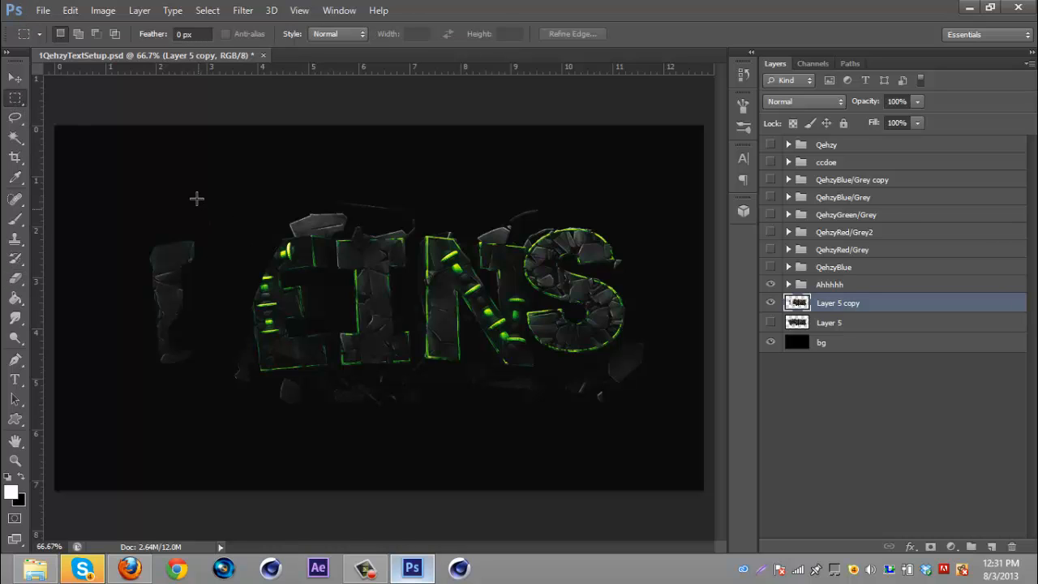
{"action": "mouse_move", "coordinate": [206, 206]}
{"action": "left_mouse_down"}
{"action": "mouse_move", "coordinate": [232, 232]}
{"action": "mouse_move", "coordinate": [638, 429]}
{"action": "mouse_move", "coordinate": [702, 433]}
{"action": "left_mouse_up"}
{"action": "key", "text": "Delete"}
{"action": "key", "text": "ctrl+d"}
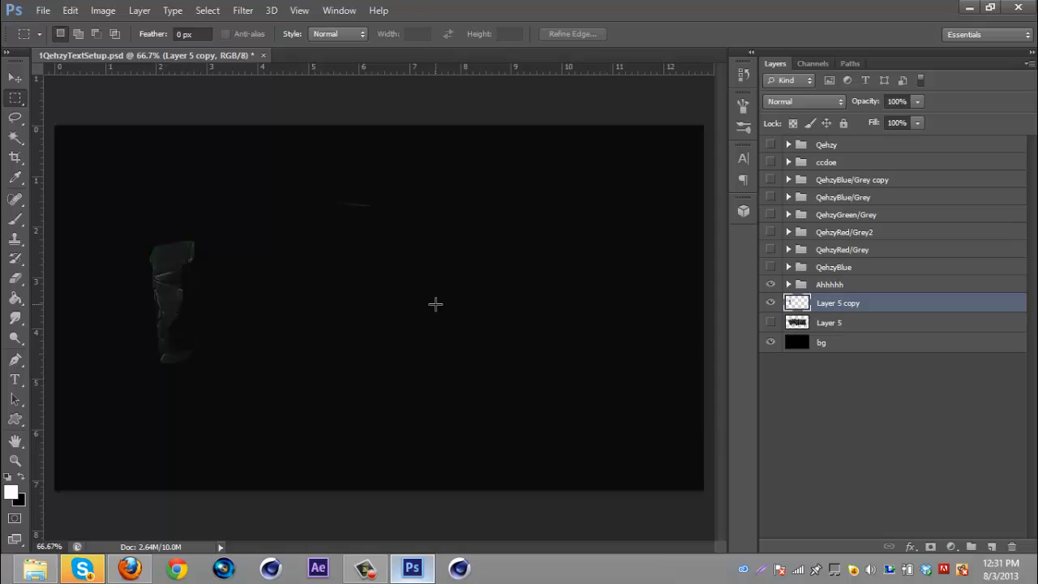
- Reapply the last Displace filter to the remaining V piece and show Layer 5 again
{"action": "left_click", "coordinate": [15, 278]}
{"action": "left_click", "coordinate": [242, 10]}
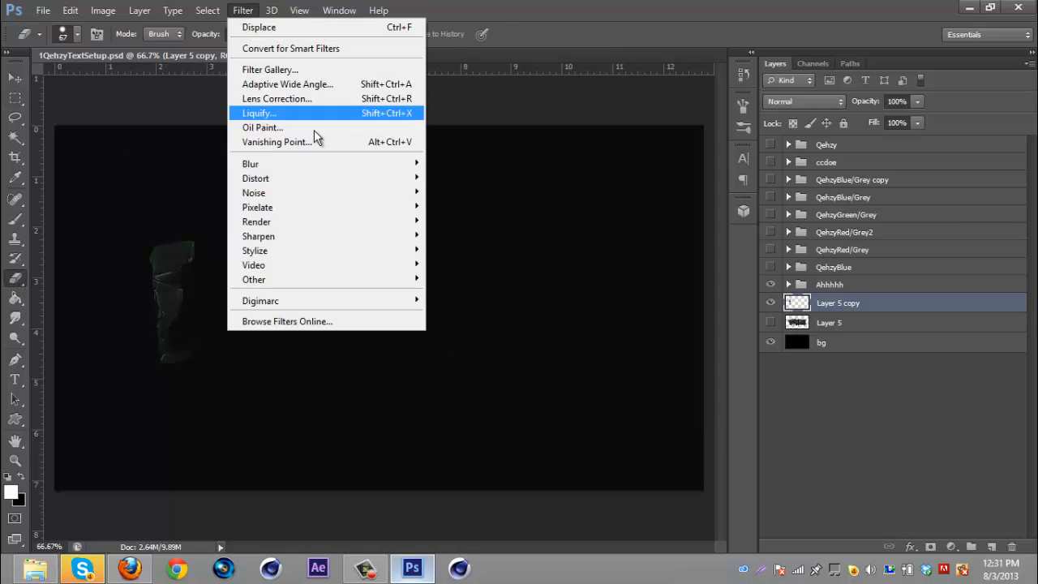
{"action": "left_click", "coordinate": [284, 31]}
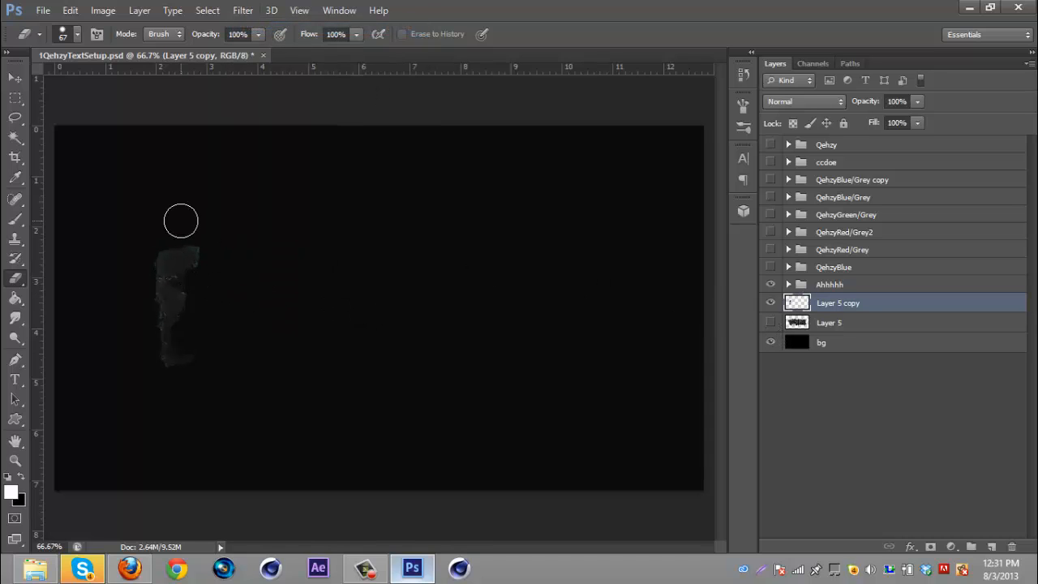
{"action": "left_click", "coordinate": [770, 322]}
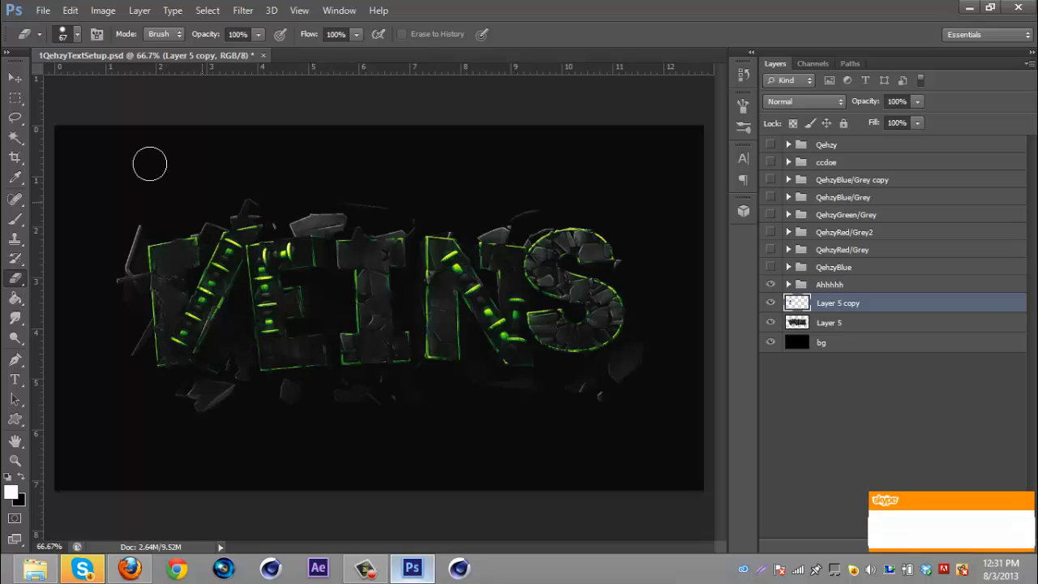
{"action": "key", "text": "v"}
{"action": "left_click_drag", "start_coordinate": [171, 276], "coordinate": [176, 280]}
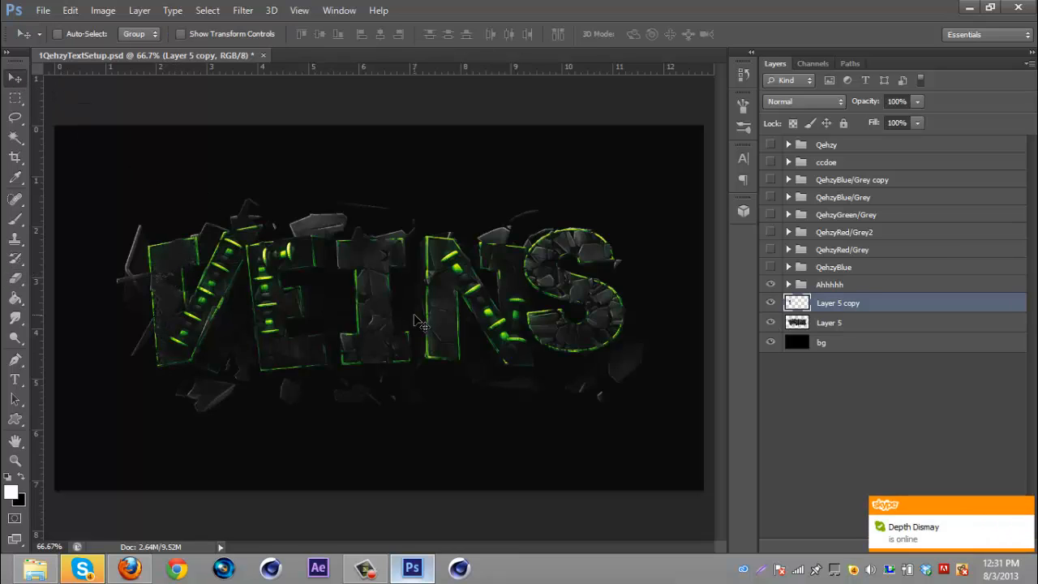
{"action": "key", "text": "ctrl+z"}
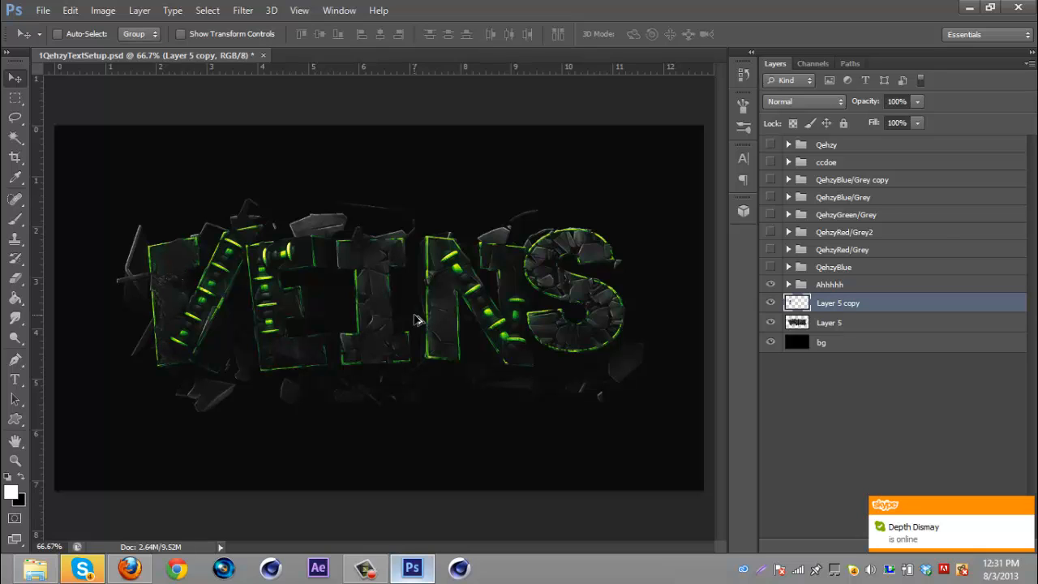
- Apply Displace with horizontal and vertical scale 15 to the piece, using the Displacement 1 map
{"action": "left_click", "coordinate": [242, 11]}
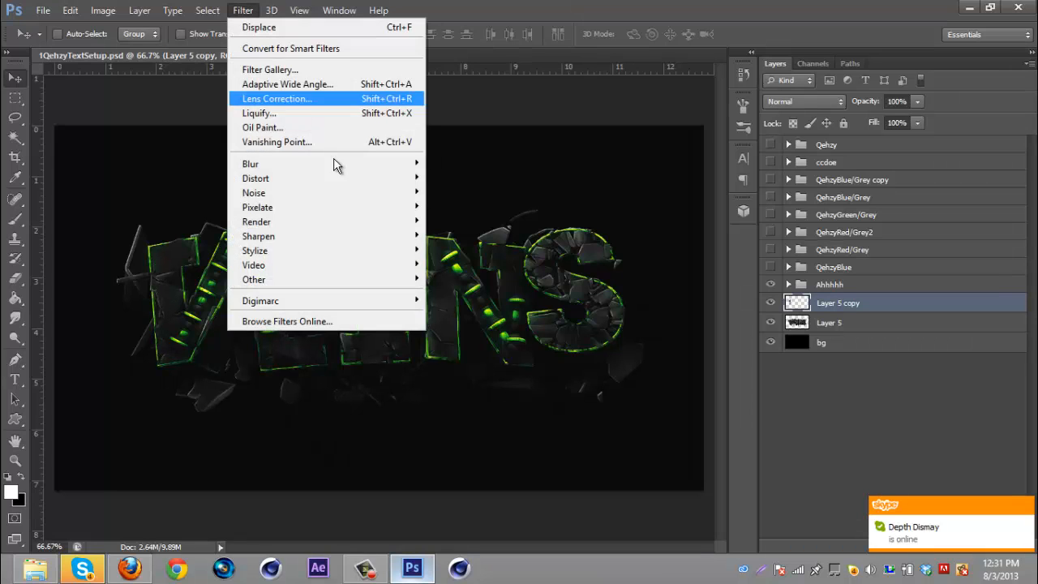
{"action": "mouse_move", "coordinate": [381, 176]}
{"action": "left_click", "coordinate": [486, 177]}
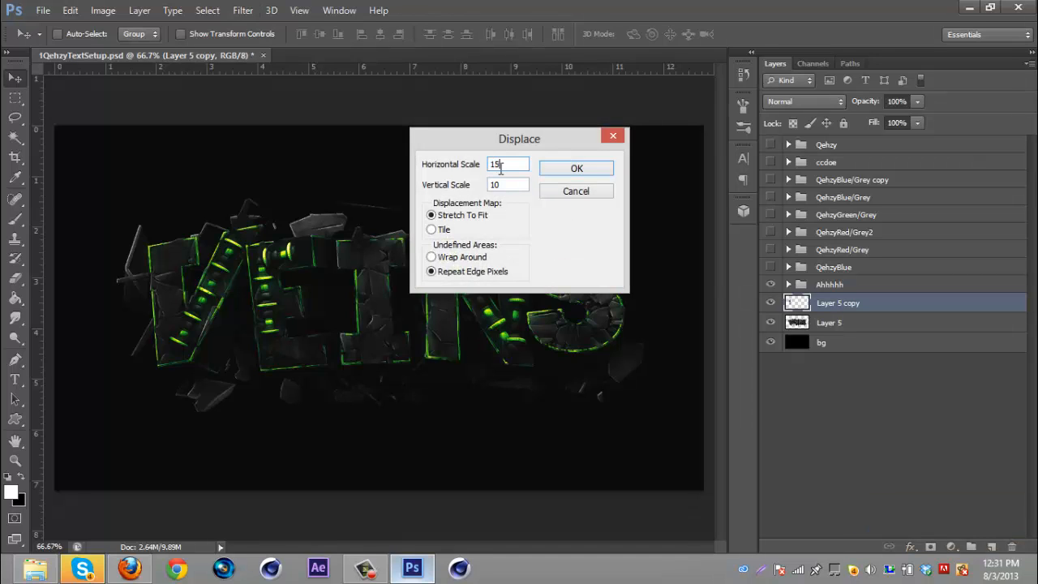
{"action": "key", "text": "Tab"}
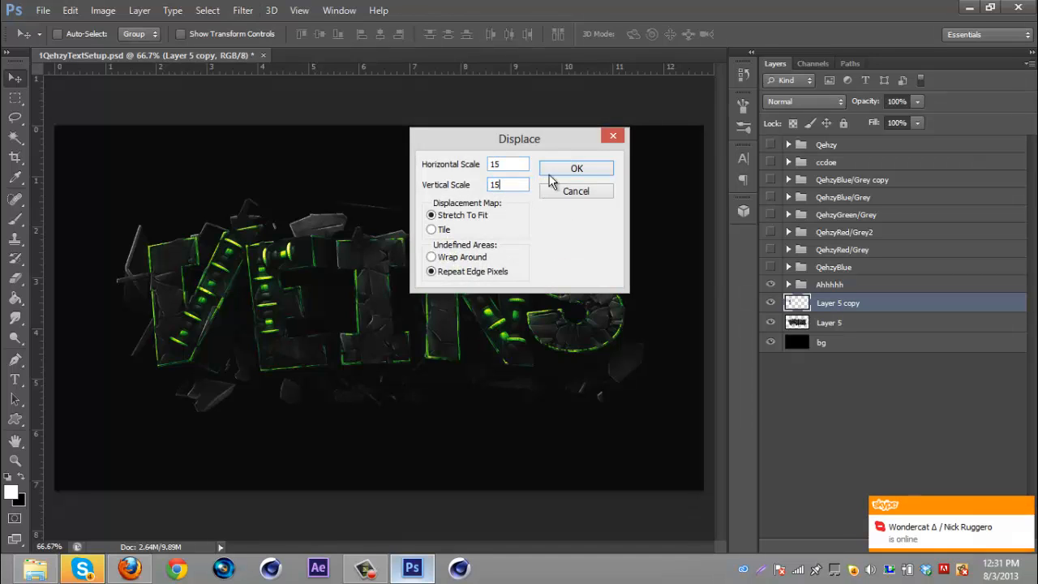
{"action": "left_click", "coordinate": [576, 169]}
{"action": "left_click", "coordinate": [202, 135]}
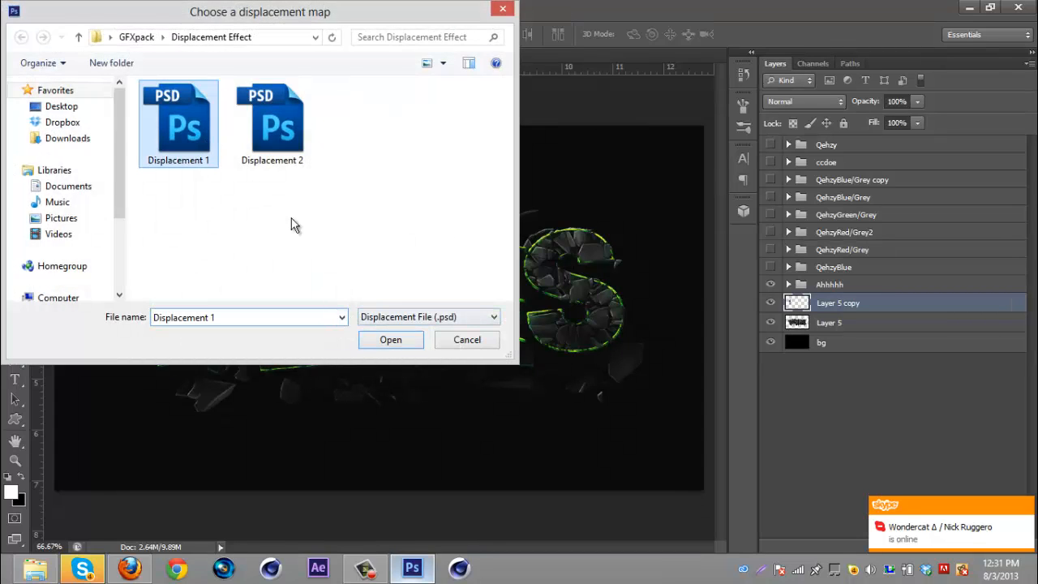
{"action": "left_click", "coordinate": [390, 340]}
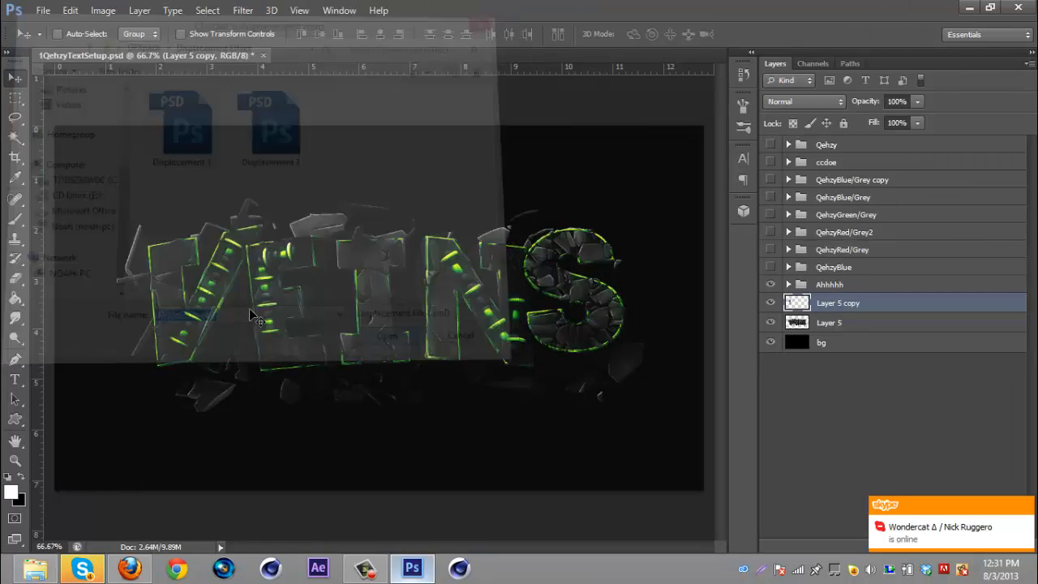
- Nudge the displaced V piece slightly left and erase part of it with the Eraser
{"action": "left_click_drag", "start_coordinate": [189, 304], "coordinate": [181, 302]}
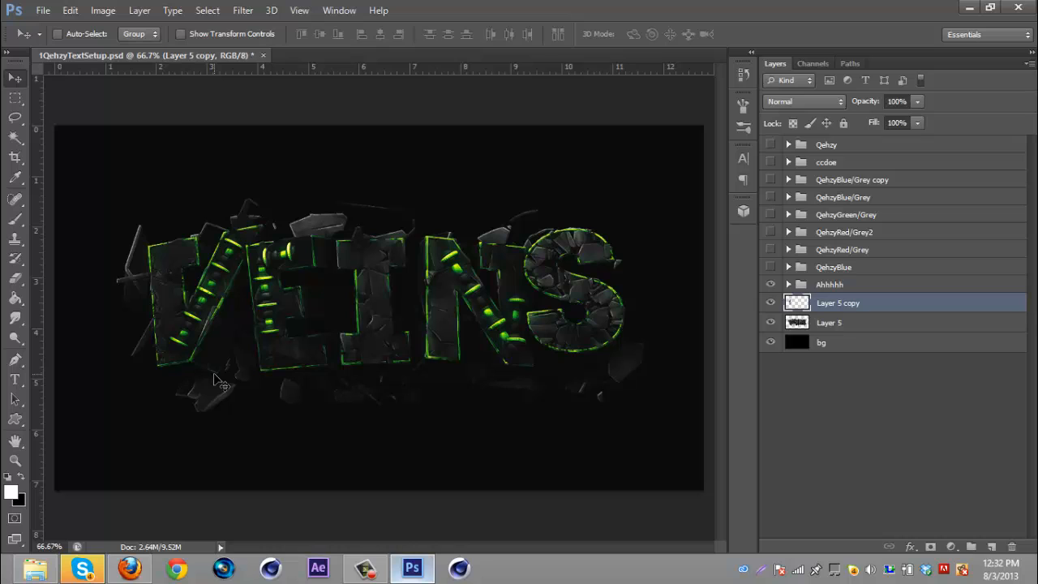
{"action": "left_click", "coordinate": [15, 277]}
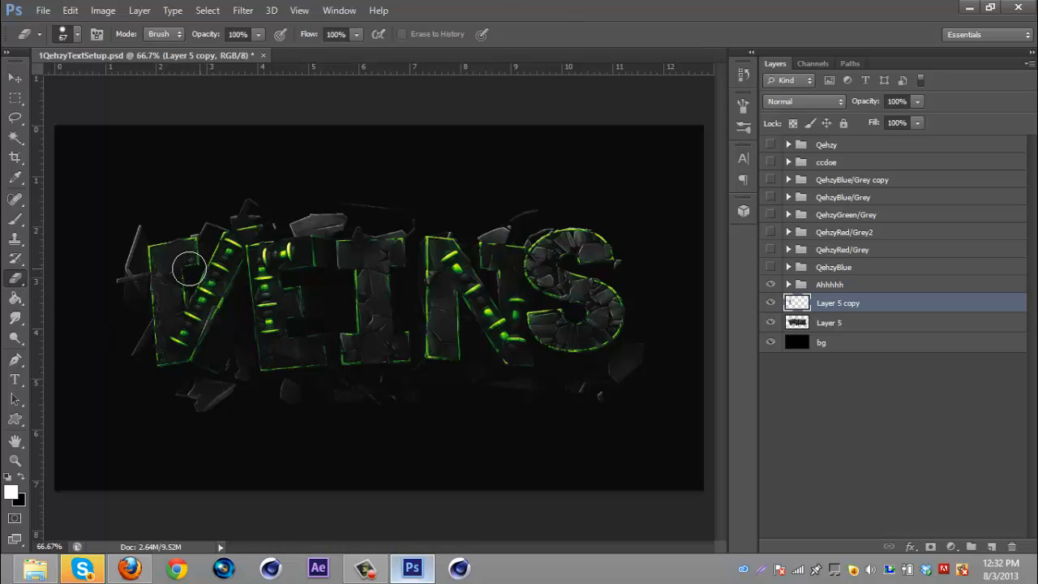
{"action": "mouse_move", "coordinate": [189, 268]}
{"action": "left_mouse_down"}
{"action": "mouse_move", "coordinate": [187, 331]}
{"action": "mouse_move", "coordinate": [183, 288]}
{"action": "mouse_move", "coordinate": [197, 270]}
{"action": "mouse_move", "coordinate": [187, 310]}
{"action": "mouse_move", "coordinate": [197, 322]}
{"action": "left_mouse_up"}
{"action": "left_click", "coordinate": [363, 572]}
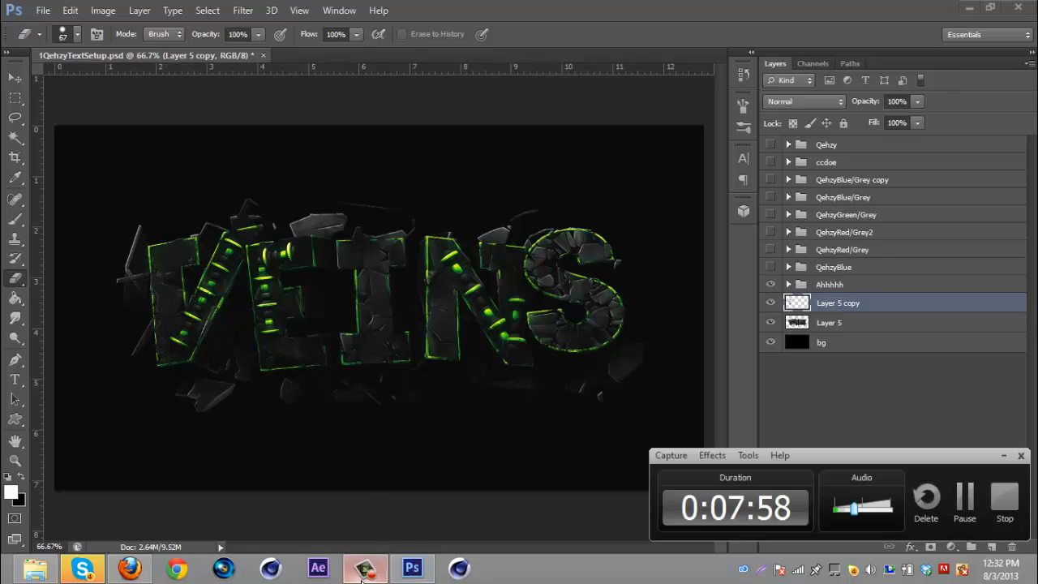
{"action": "left_click", "coordinate": [363, 572]}
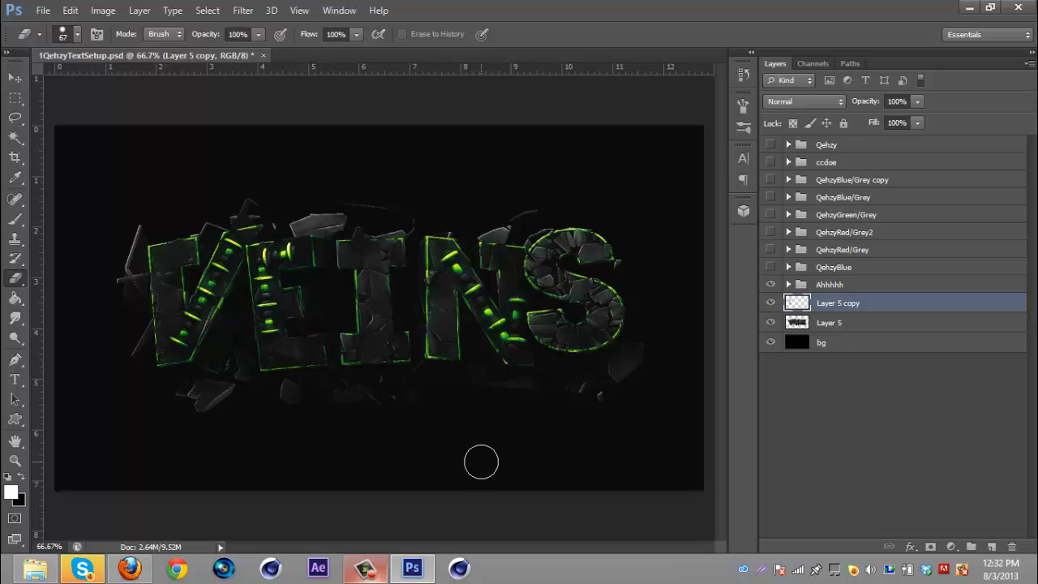
{"action": "left_click", "coordinate": [371, 576]}
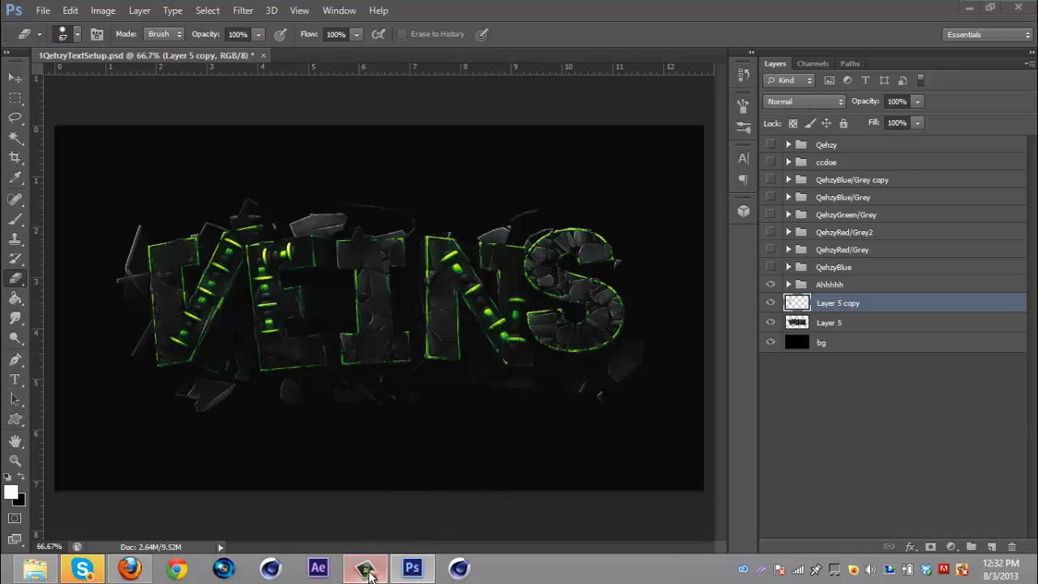